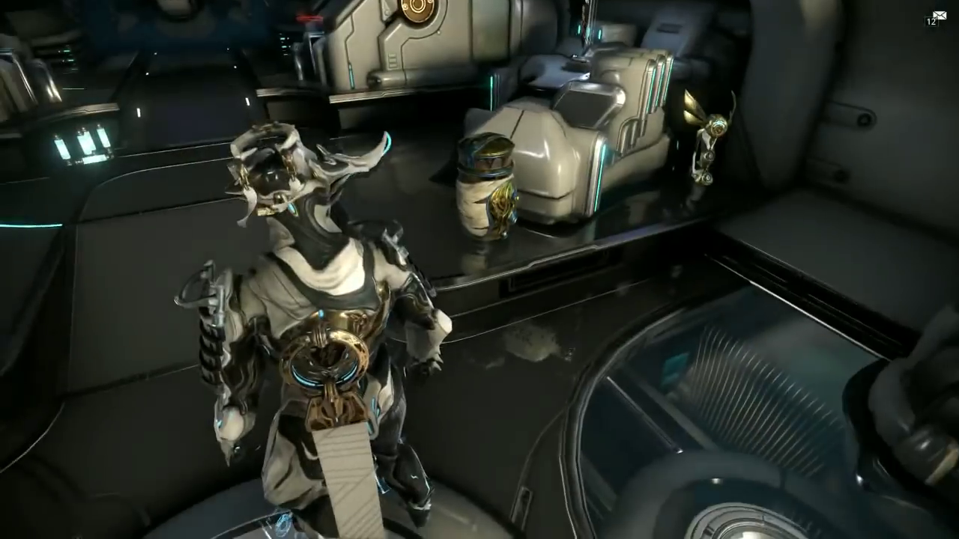
Bring up Warframe's main menu over the orbiter with Esc.
{"action": "key", "text": "Escape"}
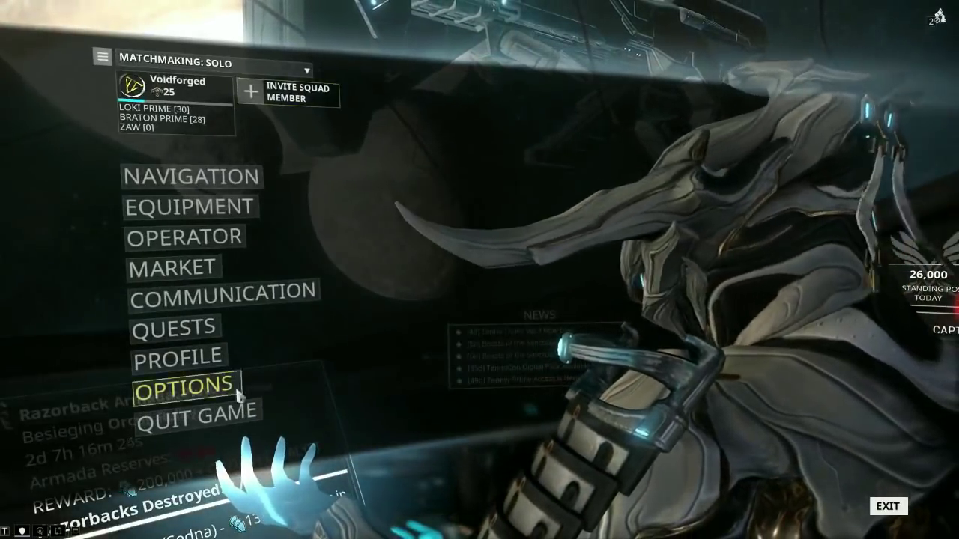
Open Options and scroll the Controls tab's sensitivity and Archwing settings, then return to the top.
{"action": "left_click", "coordinate": [180, 386]}
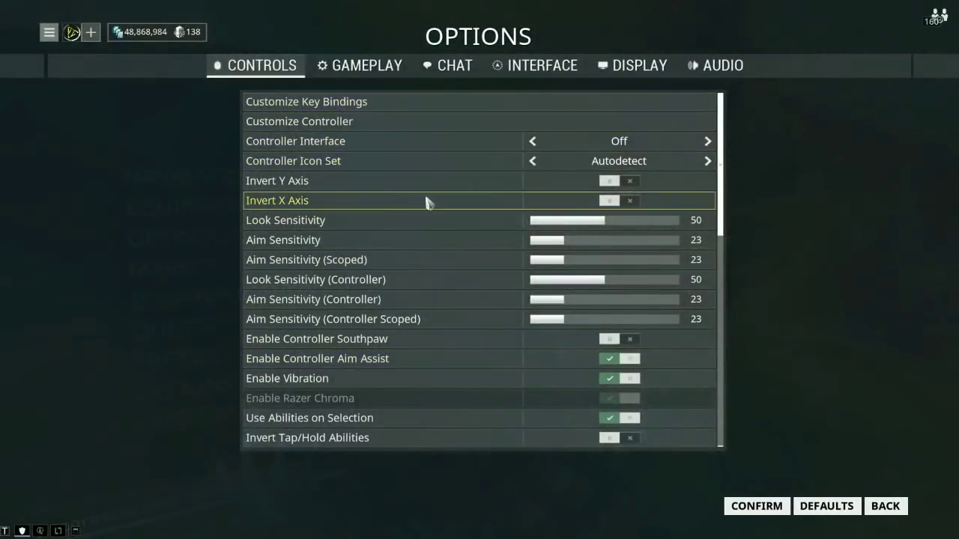
{"action": "left_click_drag", "start_coordinate": [722, 209], "coordinate": [696, 142]}
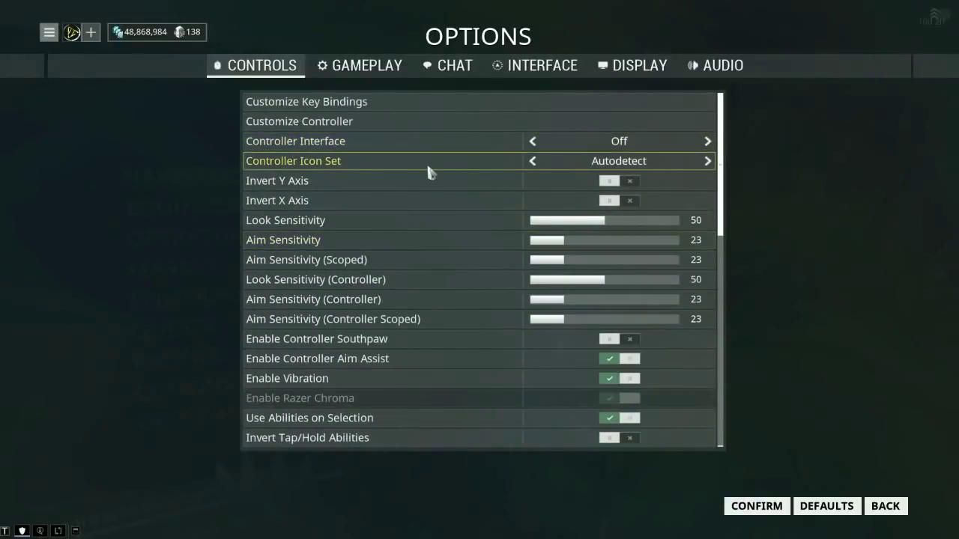
{"action": "scroll", "coordinate": [441, 171], "scroll_direction": "down", "scroll_amount": 4}
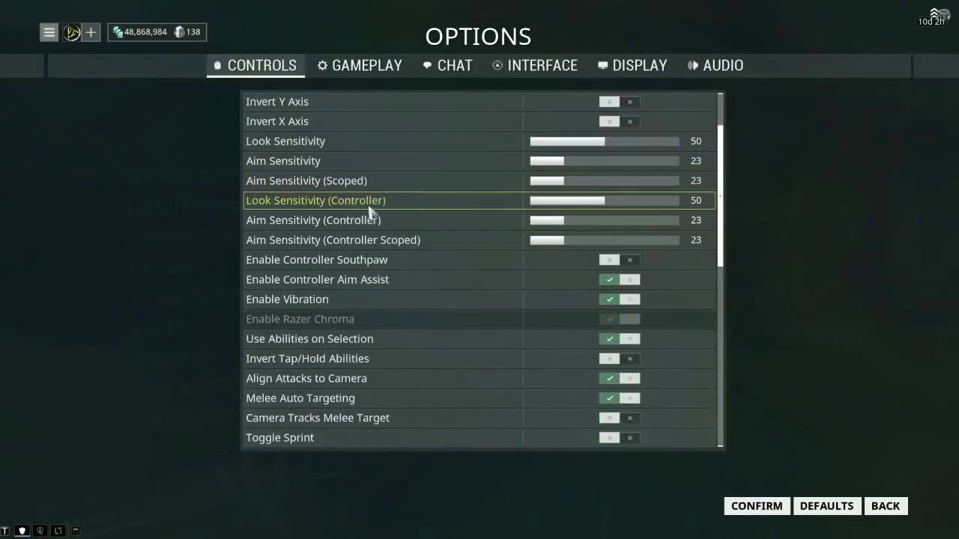
{"action": "scroll", "coordinate": [368, 212], "scroll_direction": "down", "scroll_amount": 3}
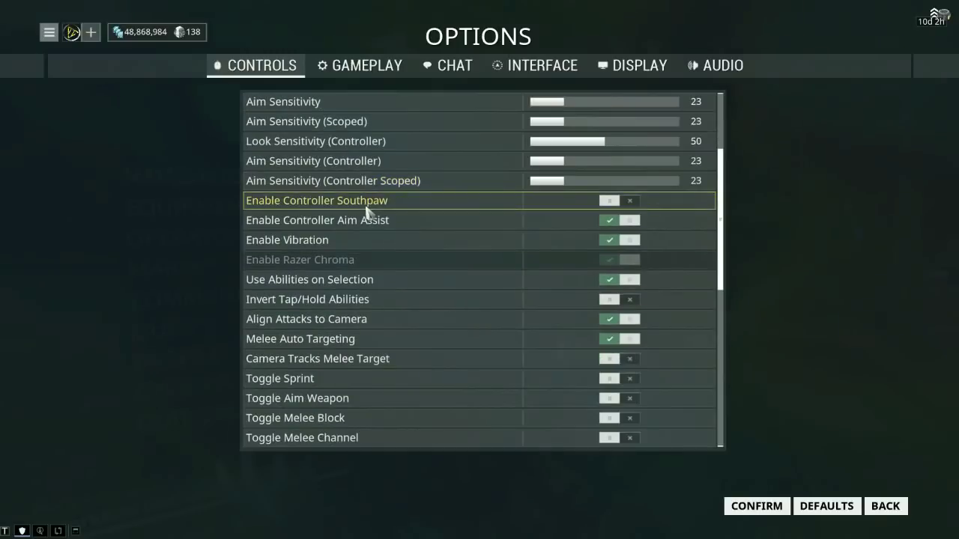
{"action": "scroll", "coordinate": [367, 212], "scroll_direction": "down", "scroll_amount": 4}
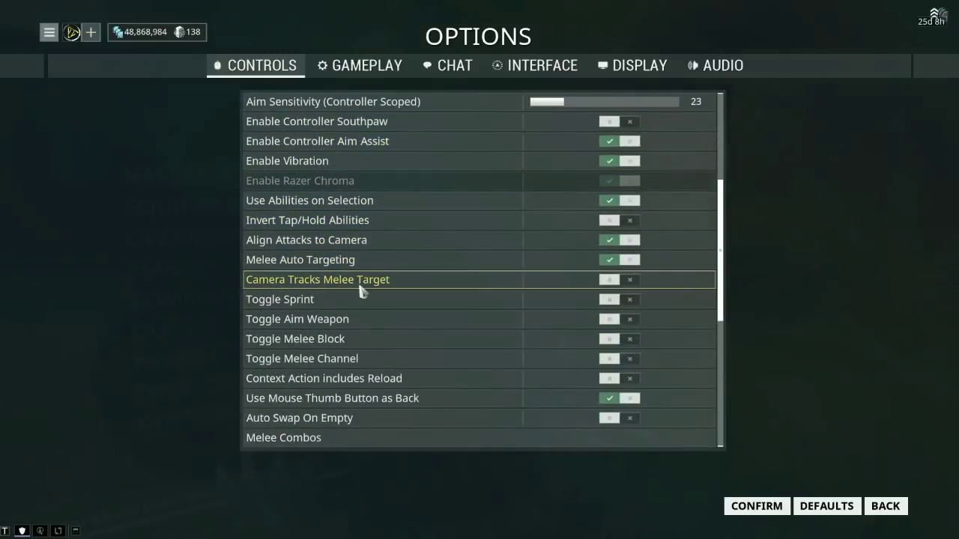
{"action": "scroll", "coordinate": [354, 291], "scroll_direction": "down", "scroll_amount": 3}
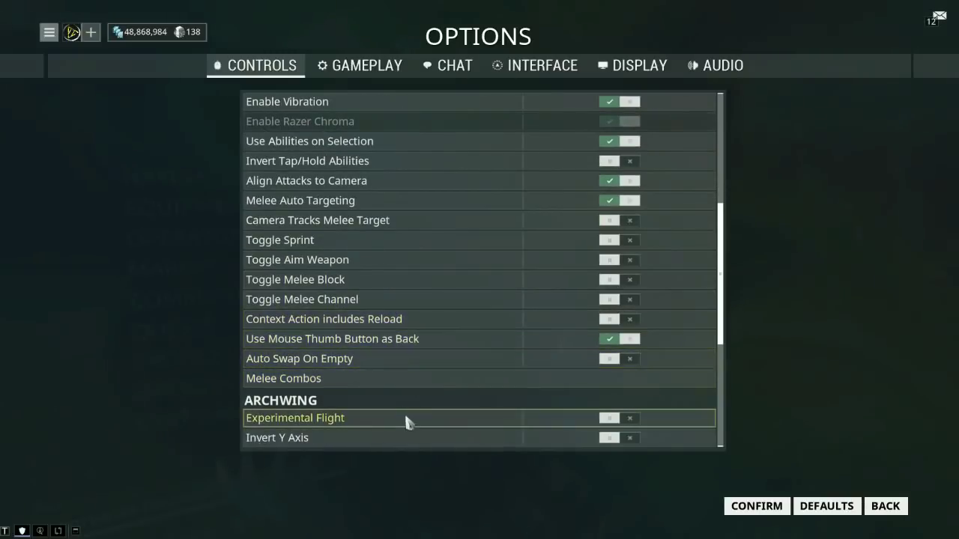
{"action": "scroll", "coordinate": [434, 359], "scroll_direction": "down", "scroll_amount": 6}
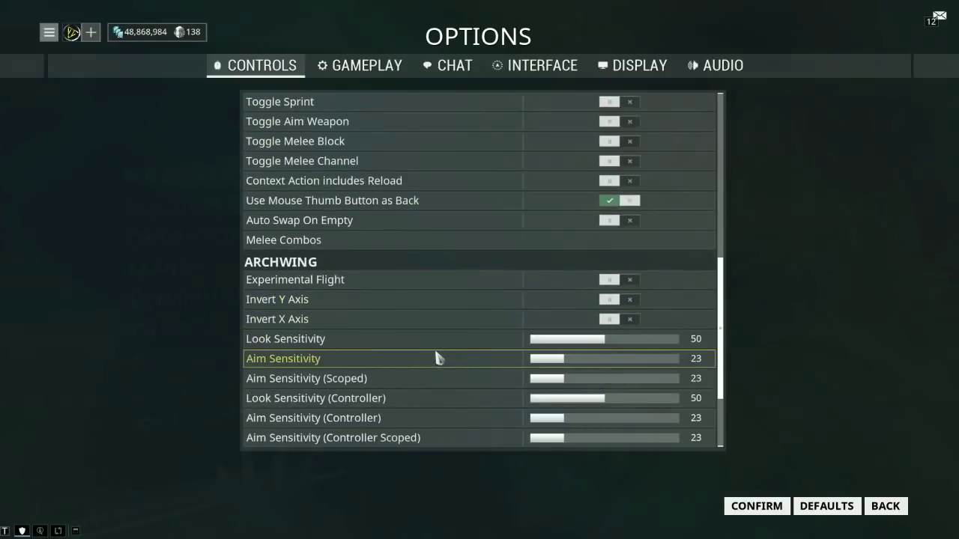
{"action": "scroll", "coordinate": [465, 356], "scroll_direction": "down", "scroll_amount": 1}
{"action": "scroll", "coordinate": [524, 367], "scroll_direction": "up", "scroll_amount": 4}
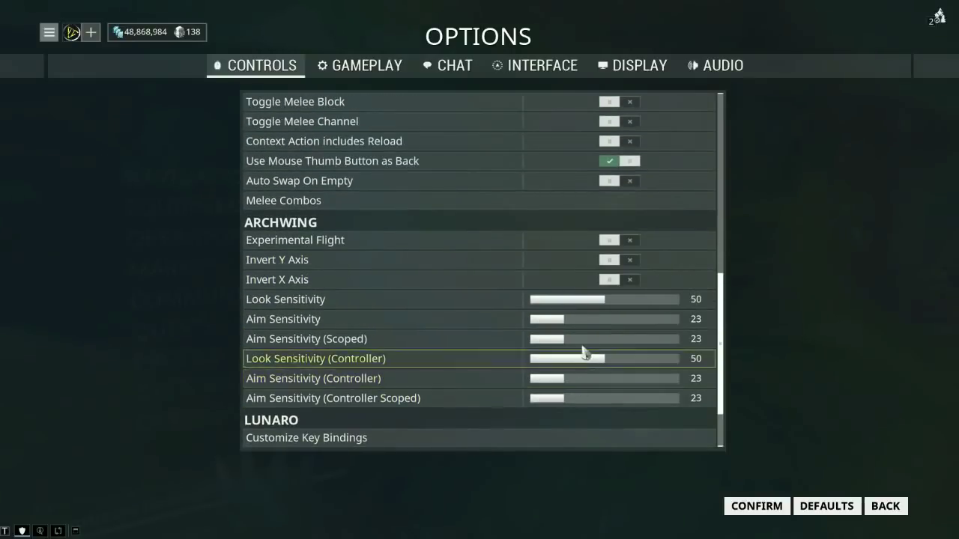
{"action": "scroll", "coordinate": [554, 299], "scroll_direction": "up", "scroll_amount": 4}
{"action": "scroll", "coordinate": [525, 281], "scroll_direction": "up", "scroll_amount": 10}
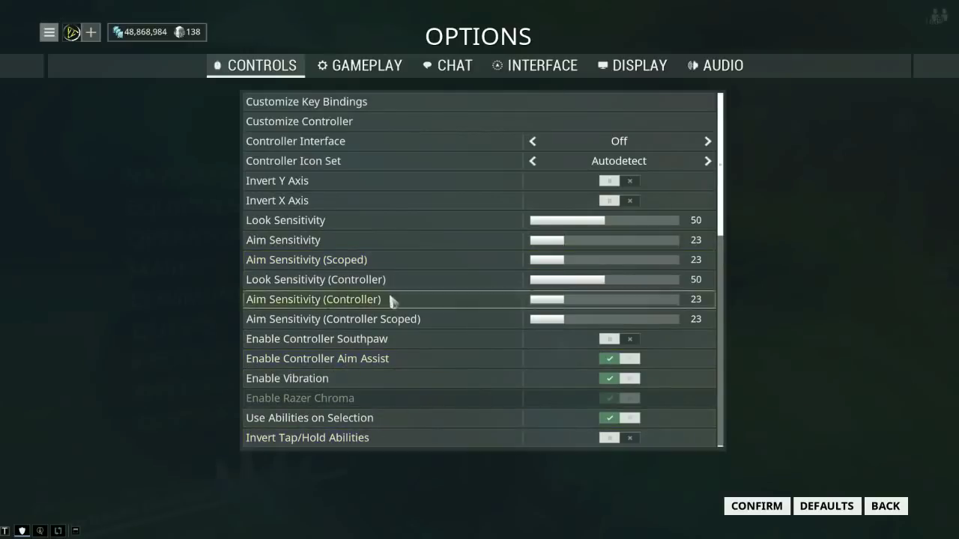
Go through the Gameplay tab to the Chat tab and minimize the expanded chat panel.
{"action": "left_click", "coordinate": [363, 61]}
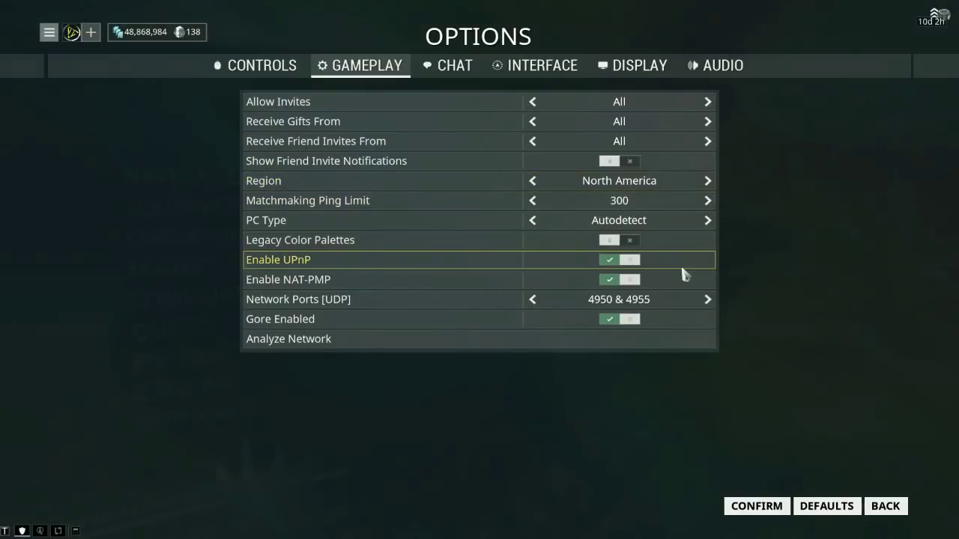
{"action": "left_click", "coordinate": [454, 71]}
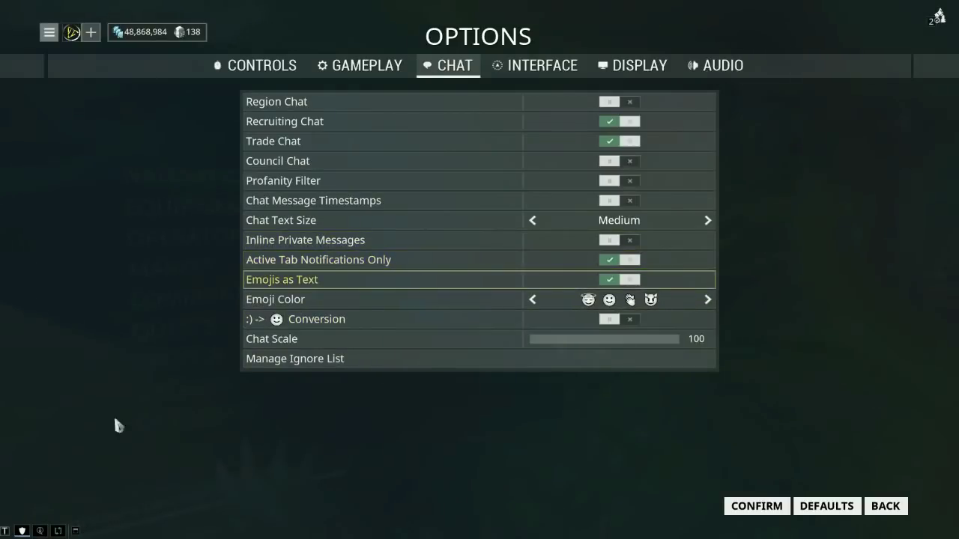
{"action": "mouse_move", "coordinate": [127, 393]}
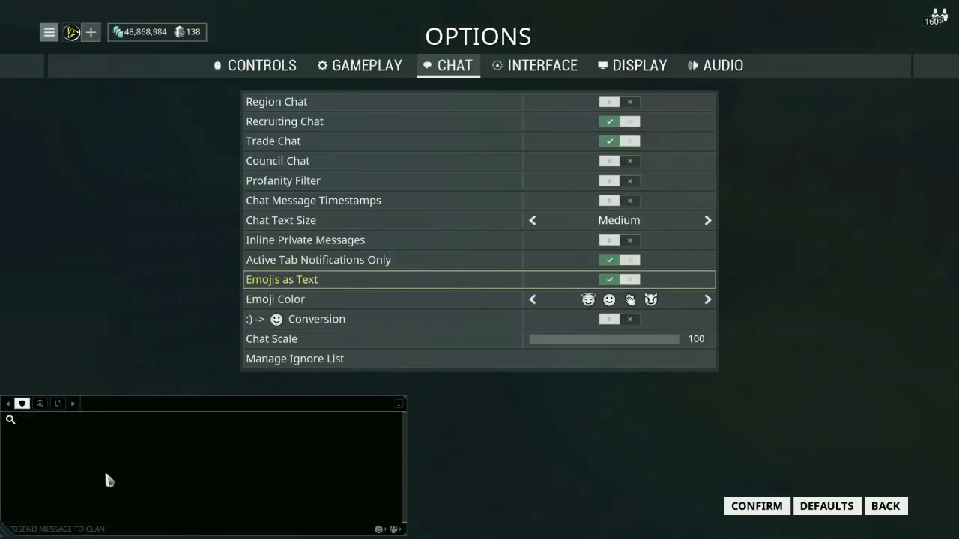
{"action": "left_click", "coordinate": [399, 405]}
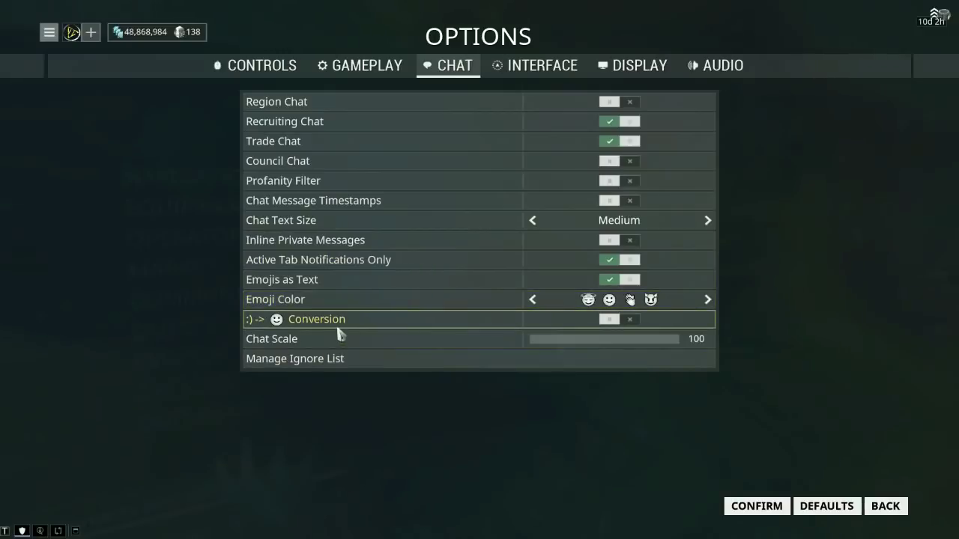
Browse the Interface tab's HUD options, including Menu Scale, Show HUD and Show FPS.
{"action": "left_click", "coordinate": [537, 71]}
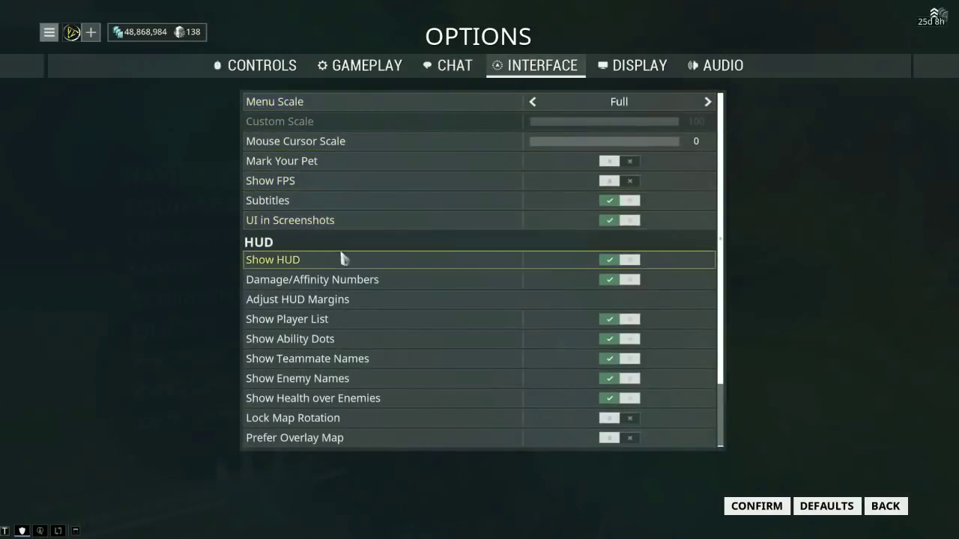
{"action": "scroll", "coordinate": [400, 301], "scroll_direction": "down", "scroll_amount": 1}
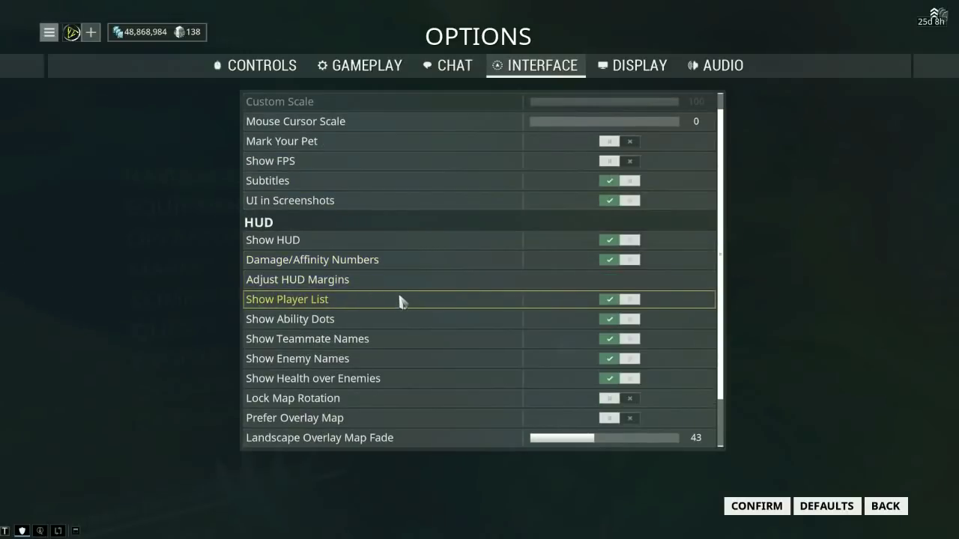
{"action": "scroll", "coordinate": [392, 316], "scroll_direction": "down", "scroll_amount": 1}
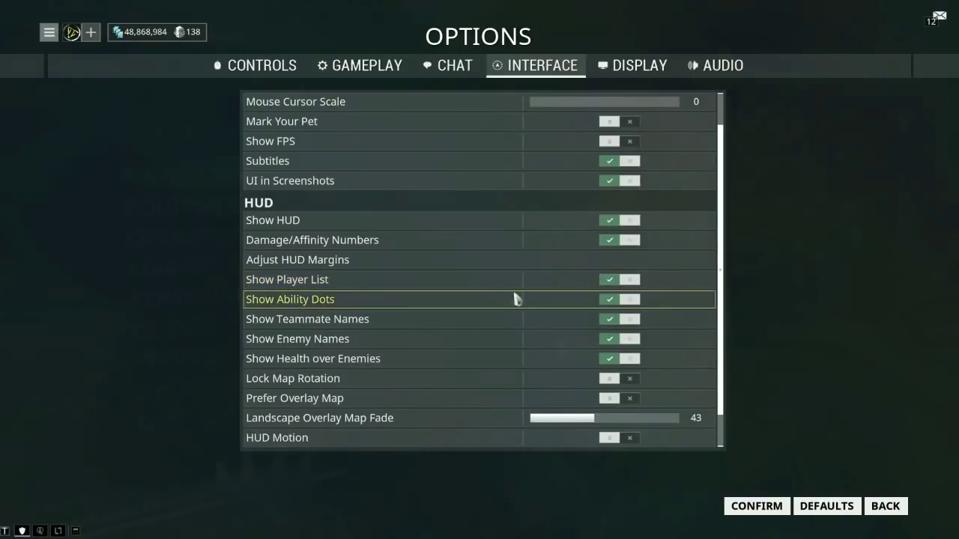
{"action": "scroll", "coordinate": [520, 280], "scroll_direction": "down", "scroll_amount": 2}
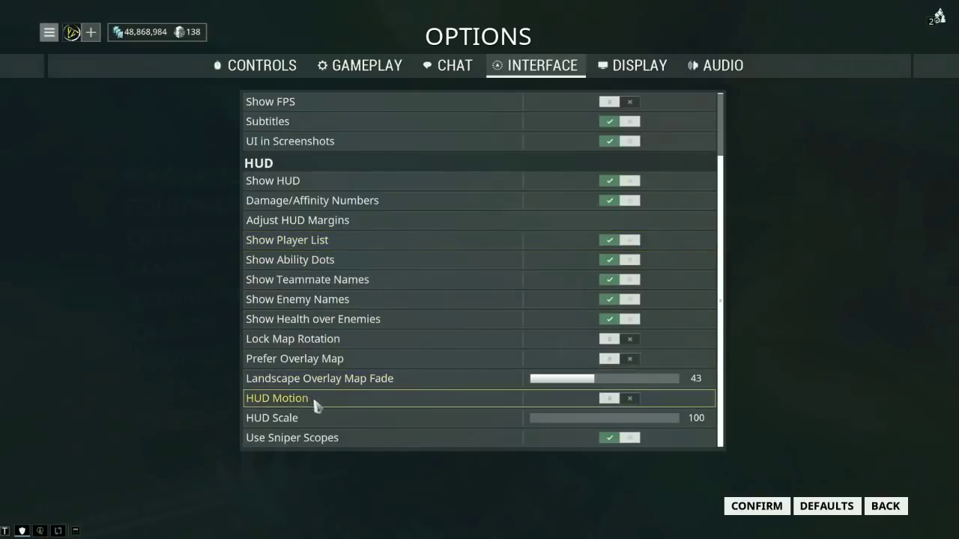
{"action": "scroll", "coordinate": [414, 407], "scroll_direction": "up", "scroll_amount": 4}
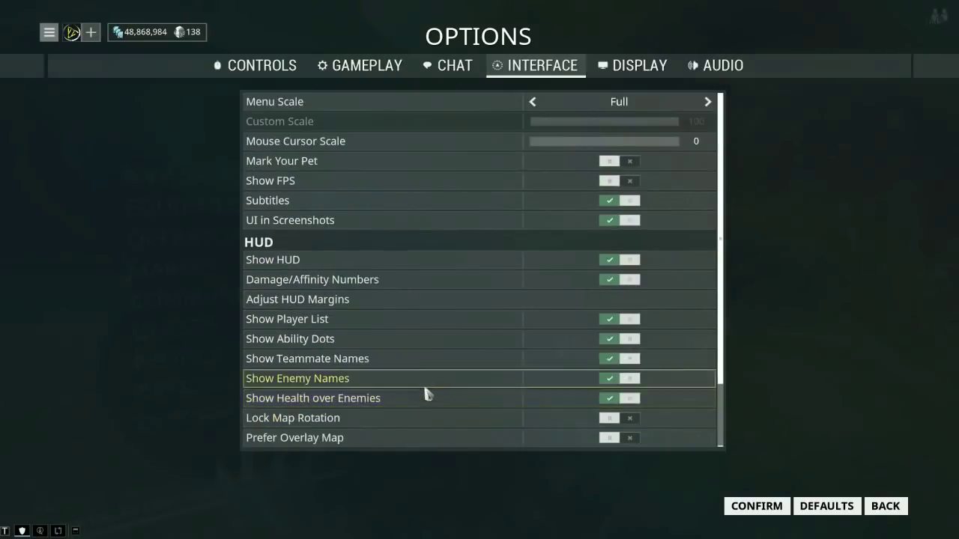
On the Display tab, disable Enable Screen Shake and scroll through the Graphics Quality options.
{"action": "left_click", "coordinate": [621, 66]}
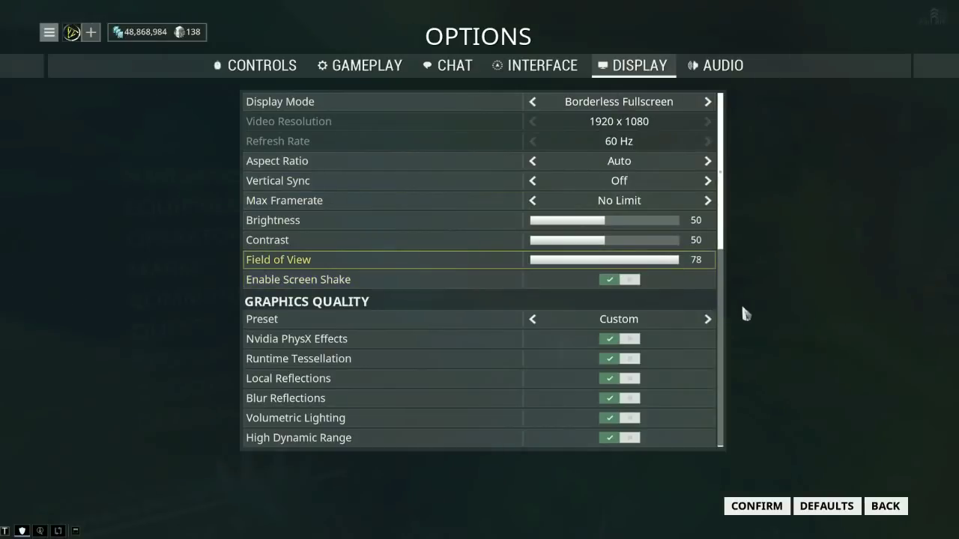
{"action": "left_click", "coordinate": [610, 280]}
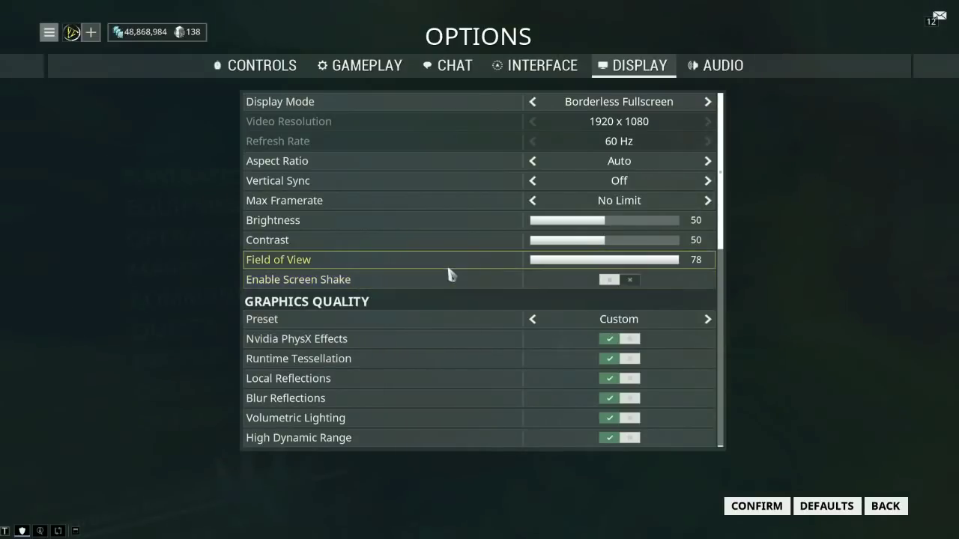
{"action": "scroll", "coordinate": [442, 273], "scroll_direction": "down", "scroll_amount": 1}
{"action": "scroll", "coordinate": [404, 326], "scroll_direction": "down", "scroll_amount": 9}
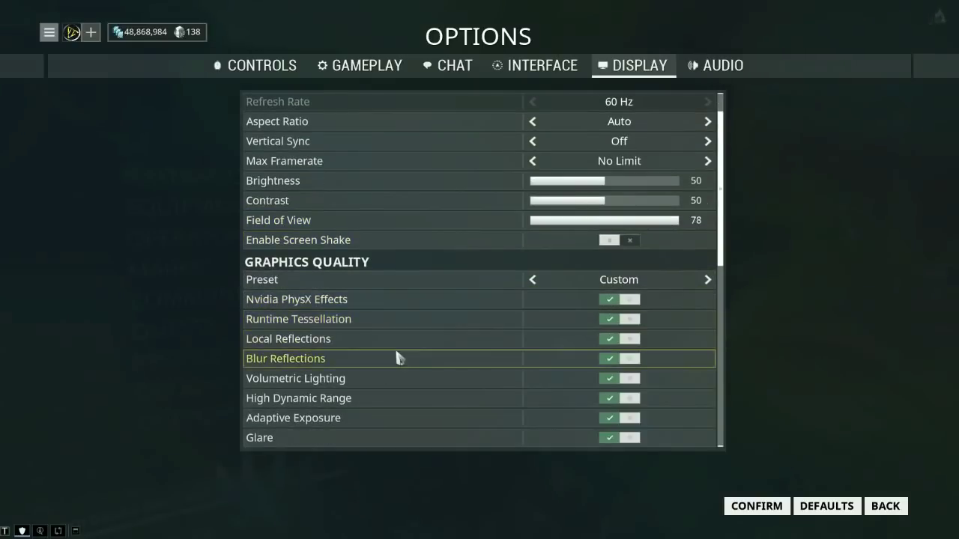
{"action": "scroll", "coordinate": [485, 250], "scroll_direction": "down", "scroll_amount": 3}
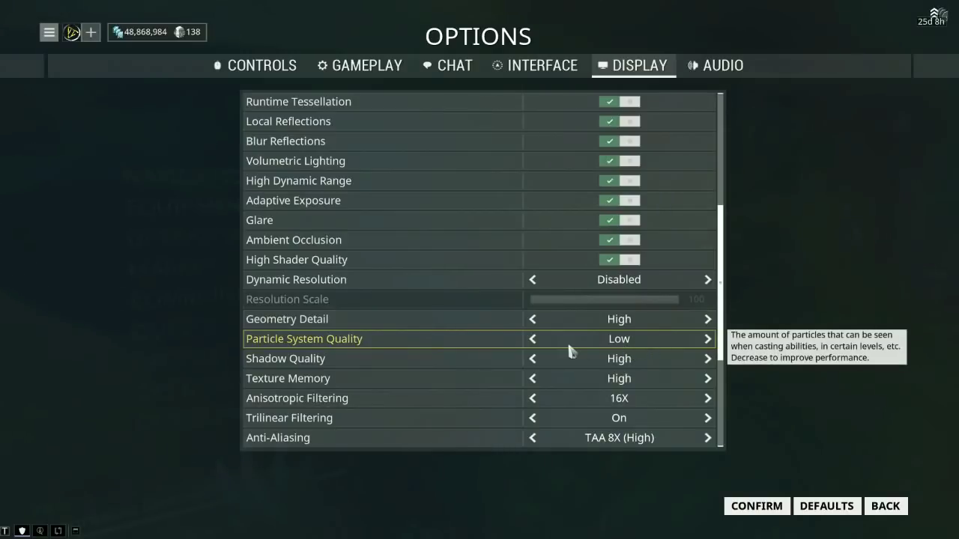
{"action": "scroll", "coordinate": [337, 355], "scroll_direction": "down", "scroll_amount": 3}
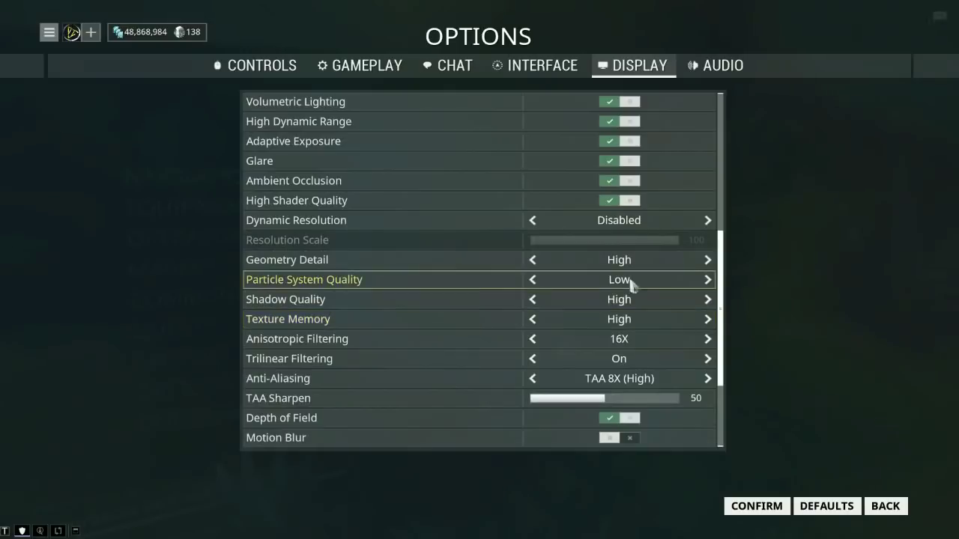
{"action": "scroll", "coordinate": [520, 310], "scroll_direction": "down", "scroll_amount": 4}
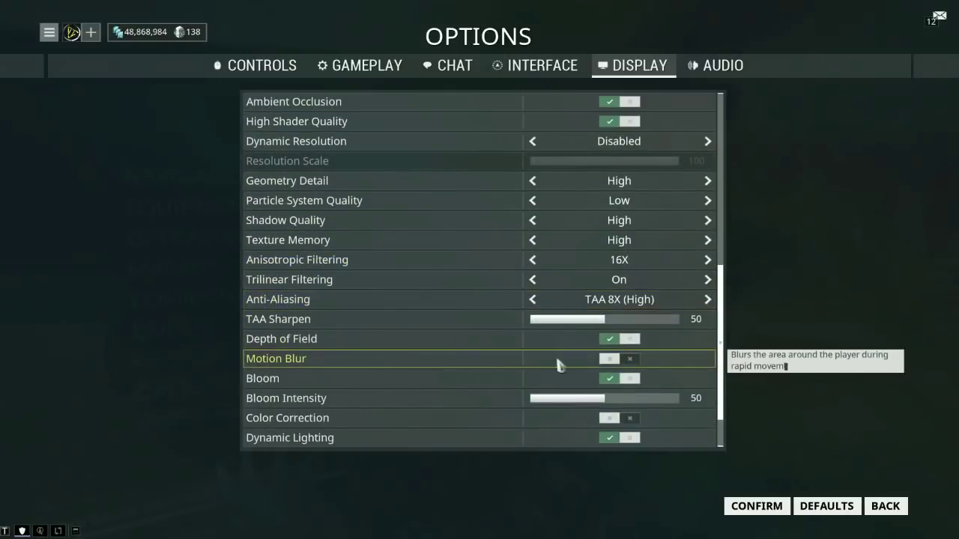
{"action": "scroll", "coordinate": [492, 338], "scroll_direction": "down", "scroll_amount": 3}
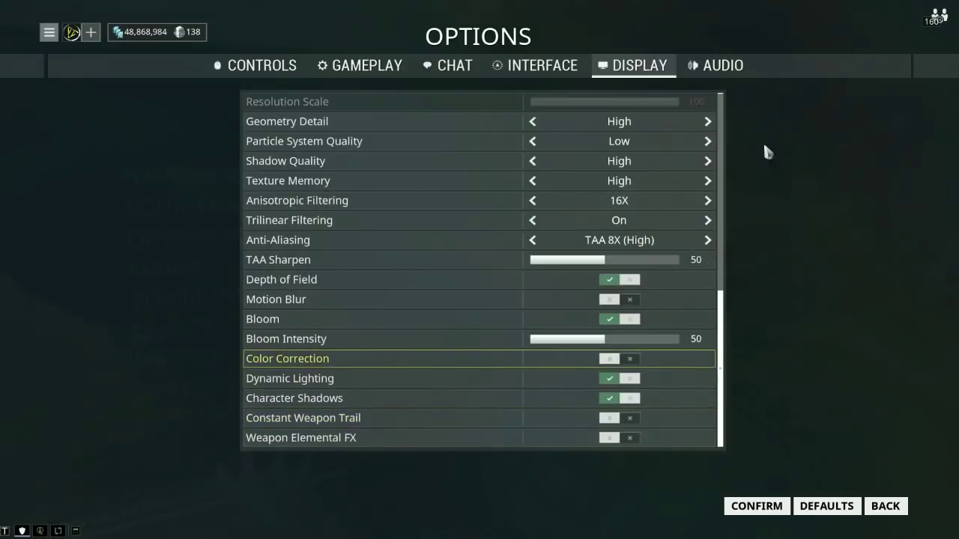
Scroll through the Audio tab settings and back up.
{"action": "left_click", "coordinate": [722, 73]}
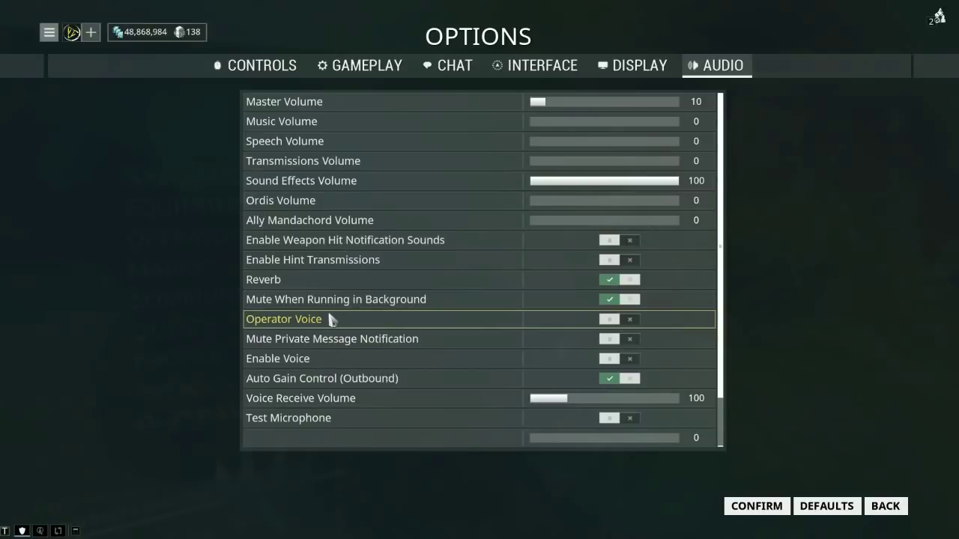
{"action": "scroll", "coordinate": [330, 321], "scroll_direction": "down", "scroll_amount": 1}
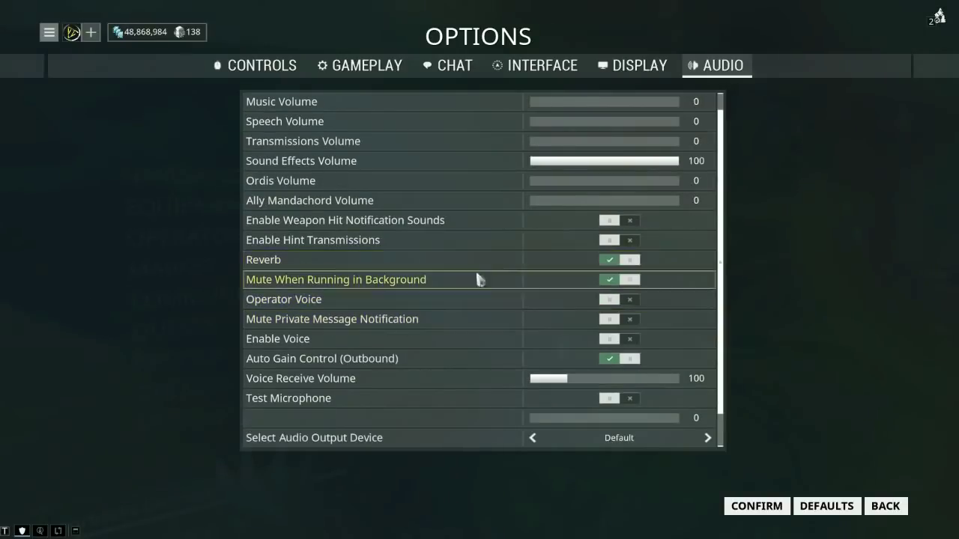
{"action": "scroll", "coordinate": [464, 323], "scroll_direction": "down", "scroll_amount": 1}
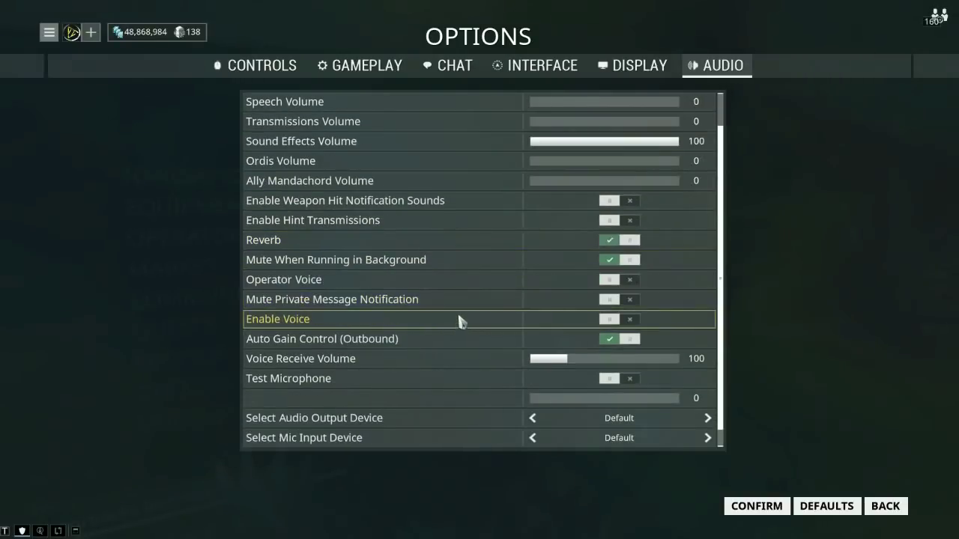
{"action": "scroll", "coordinate": [458, 318], "scroll_direction": "down", "scroll_amount": 1}
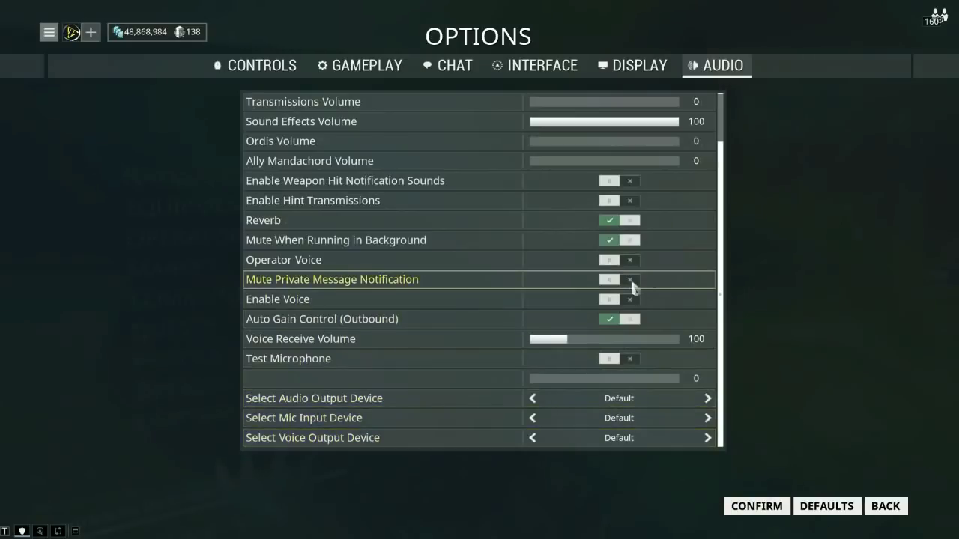
{"action": "scroll", "coordinate": [627, 294], "scroll_direction": "up", "scroll_amount": 3}
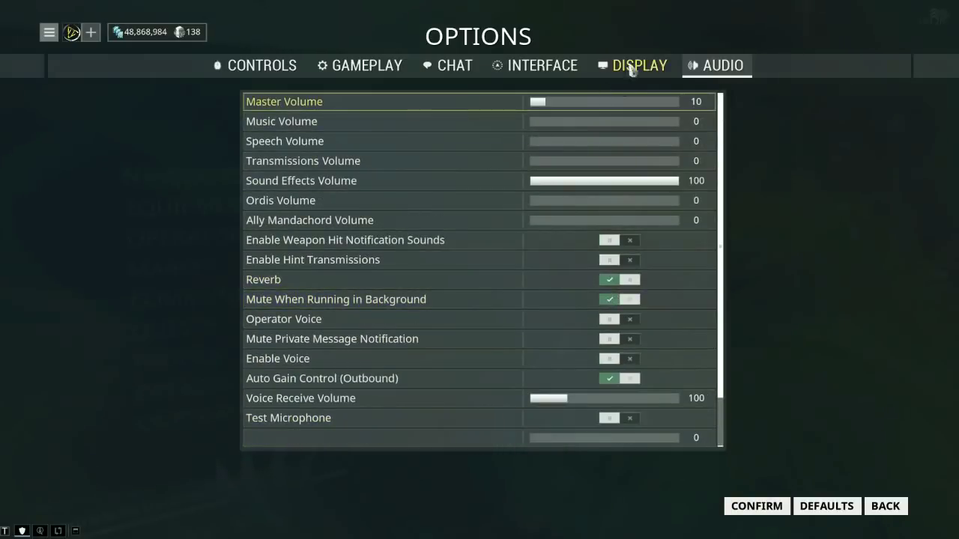
Return to the Display tab and scroll briefly through its settings.
{"action": "left_click", "coordinate": [627, 67]}
{"action": "scroll", "coordinate": [517, 359], "scroll_direction": "down", "scroll_amount": 5}
{"action": "scroll", "coordinate": [502, 356], "scroll_direction": "up", "scroll_amount": 5}
Back on the Controls tab, exit Options saving the changes with YES, then close the menu.
{"action": "left_click", "coordinate": [254, 66]}
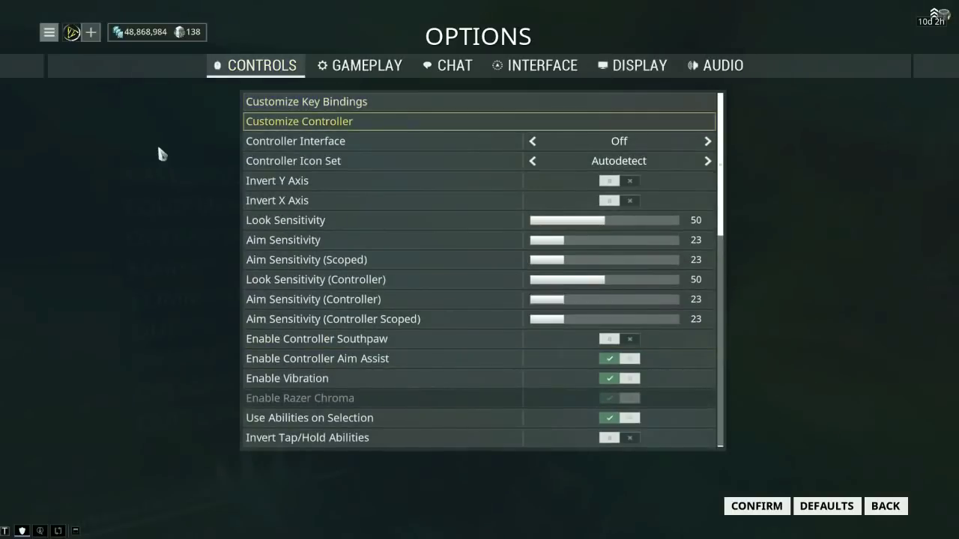
{"action": "key", "text": "Escape"}
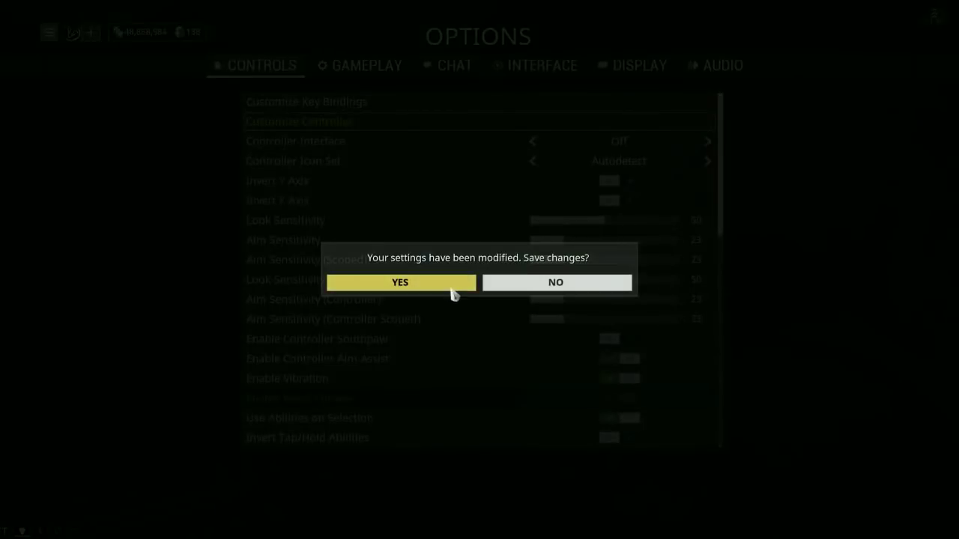
{"action": "left_click", "coordinate": [454, 294]}
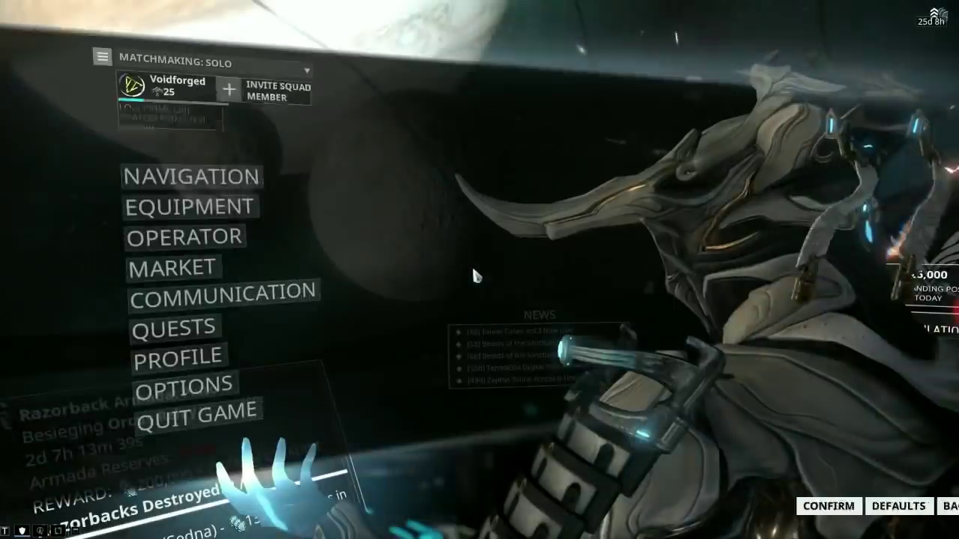
{"action": "key", "text": "Escape"}
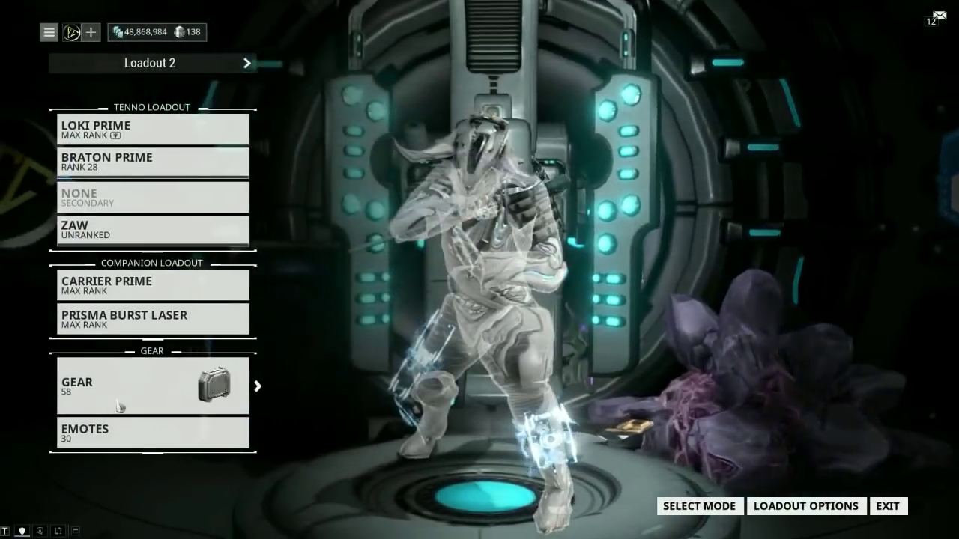
Check the gear wheel items for the Loki Prime loadout, then back out to the orbiter.
{"action": "left_click", "coordinate": [115, 394]}
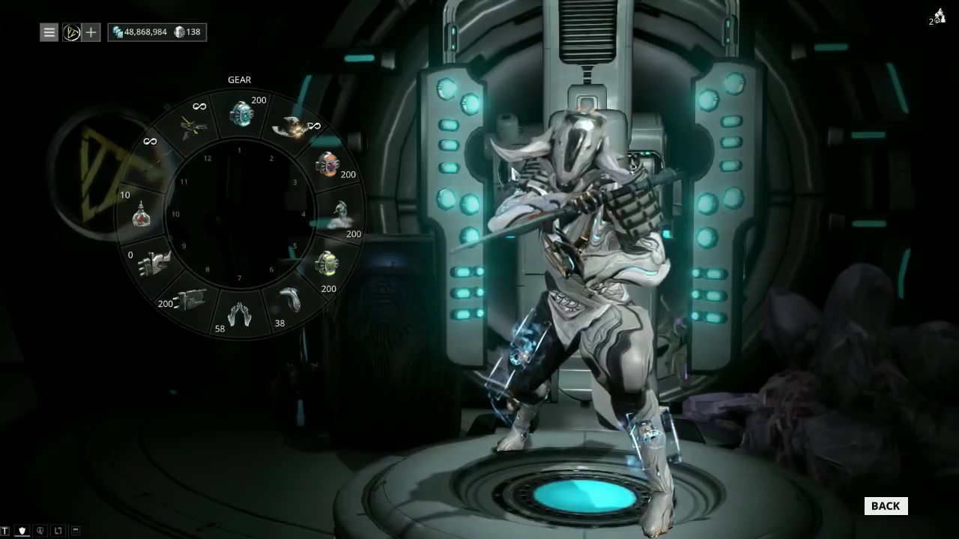
{"action": "key", "text": "Escape"}
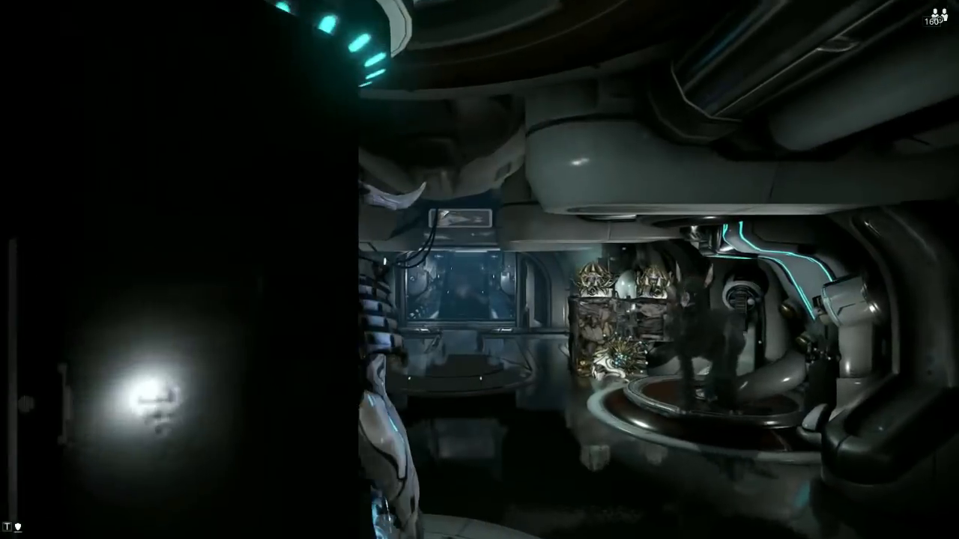
Open Options > Customize Key Bindings and scroll down to the Fire Weapon and melee rows.
{"action": "key", "text": "Escape"}
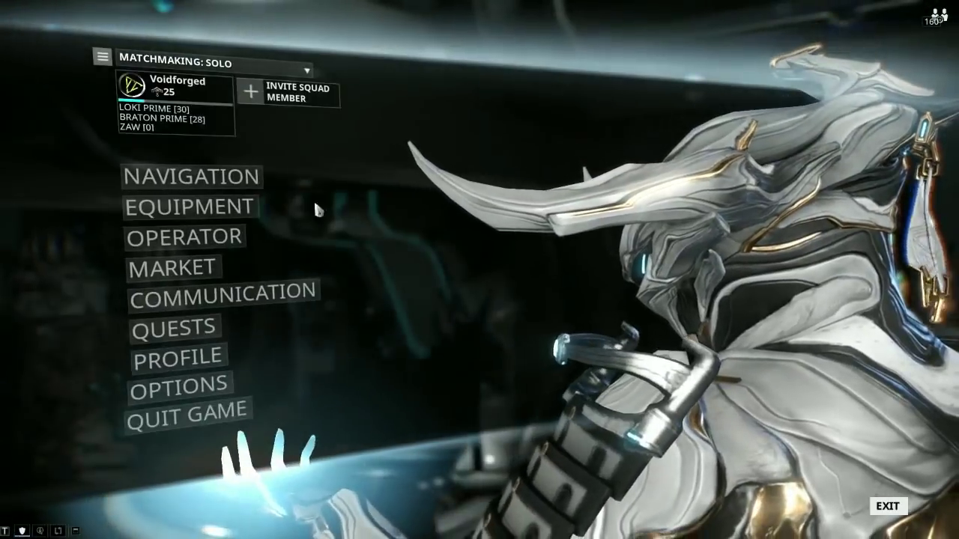
{"action": "left_click", "coordinate": [258, 380]}
{"action": "left_click", "coordinate": [317, 102]}
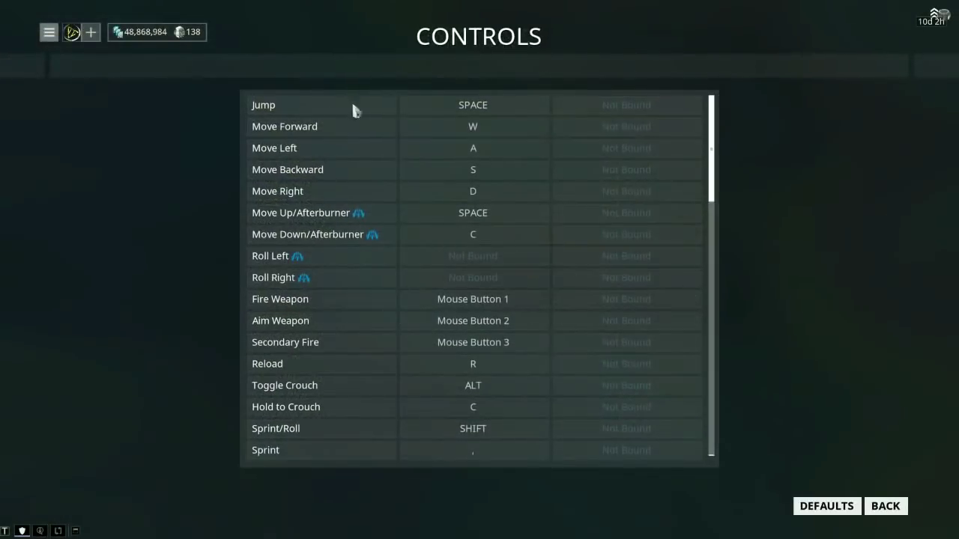
{"action": "scroll", "coordinate": [433, 135], "scroll_direction": "down", "scroll_amount": 3}
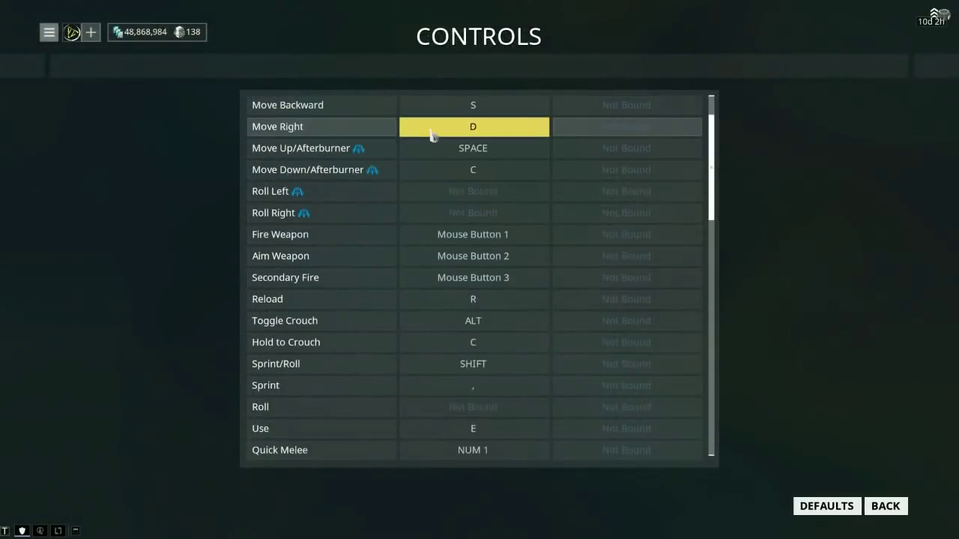
{"action": "scroll", "coordinate": [433, 135], "scroll_direction": "down", "scroll_amount": 6}
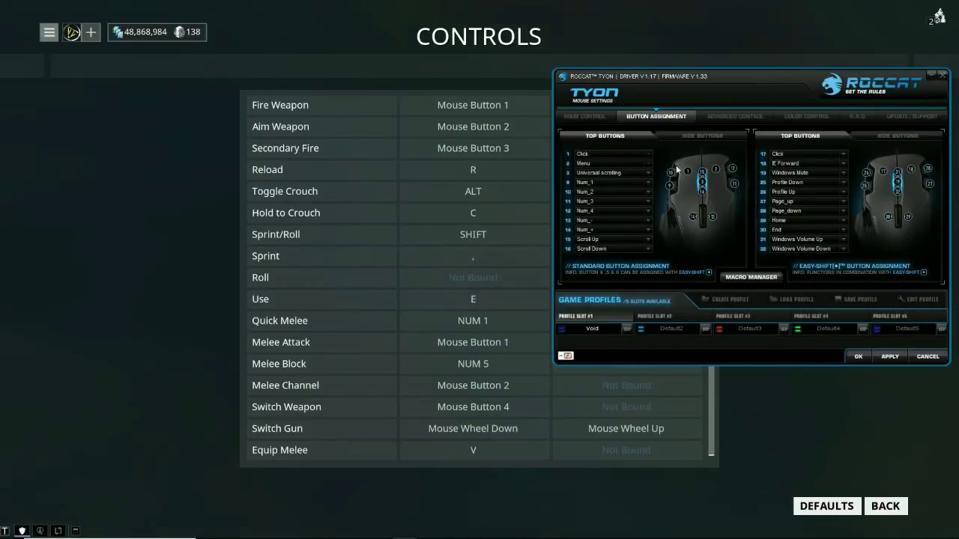
Compare the Tyon's Side Buttons and Top Buttons assignments, then close the Tyon window.
{"action": "left_click", "coordinate": [693, 135]}
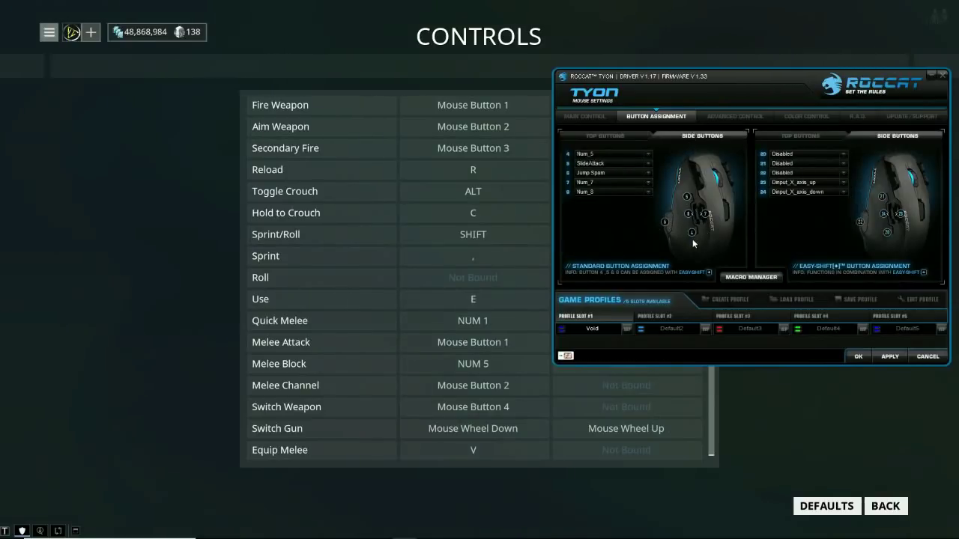
{"action": "left_click", "coordinate": [611, 136]}
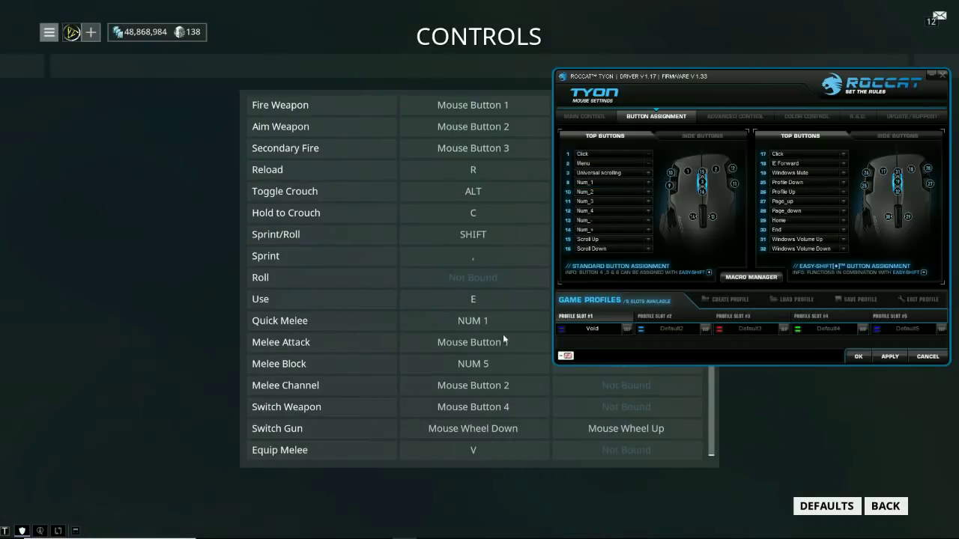
{"action": "left_click", "coordinate": [742, 128]}
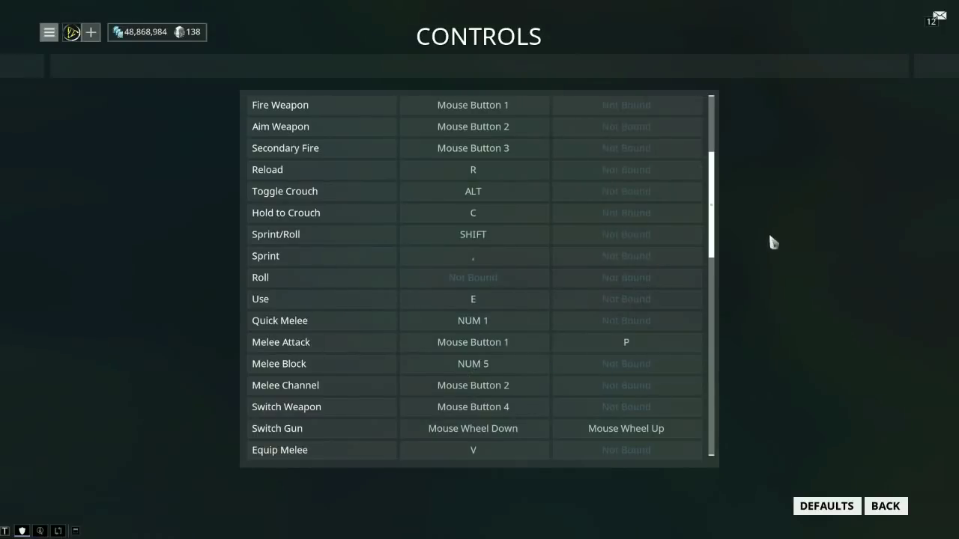
Check the Melee Attack Mouse Button 1 binding, then bring the ROCCAT Tyon window back over the list.
{"action": "left_click", "coordinate": [487, 347]}
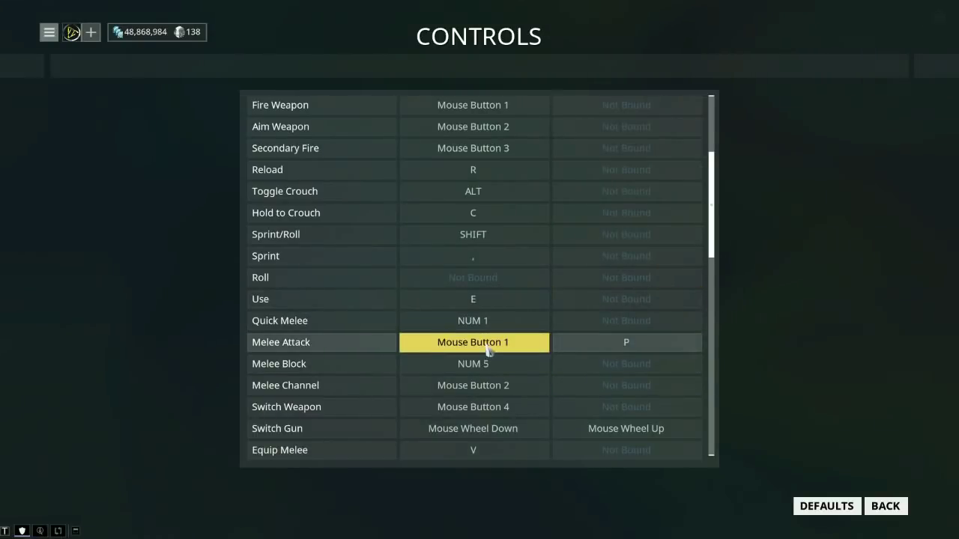
{"action": "scroll", "coordinate": [450, 405], "scroll_direction": "down", "scroll_amount": 1}
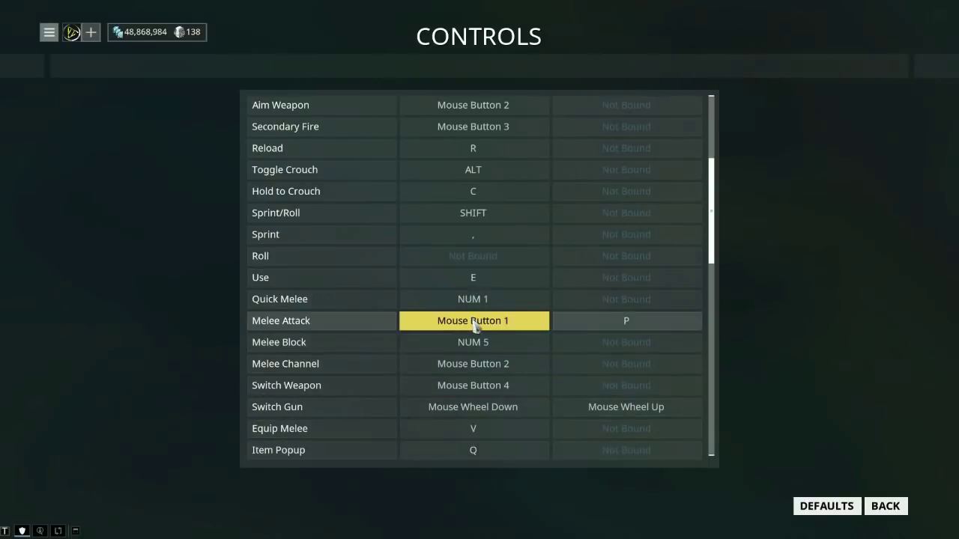
{"action": "key", "text": "alt+Tab"}
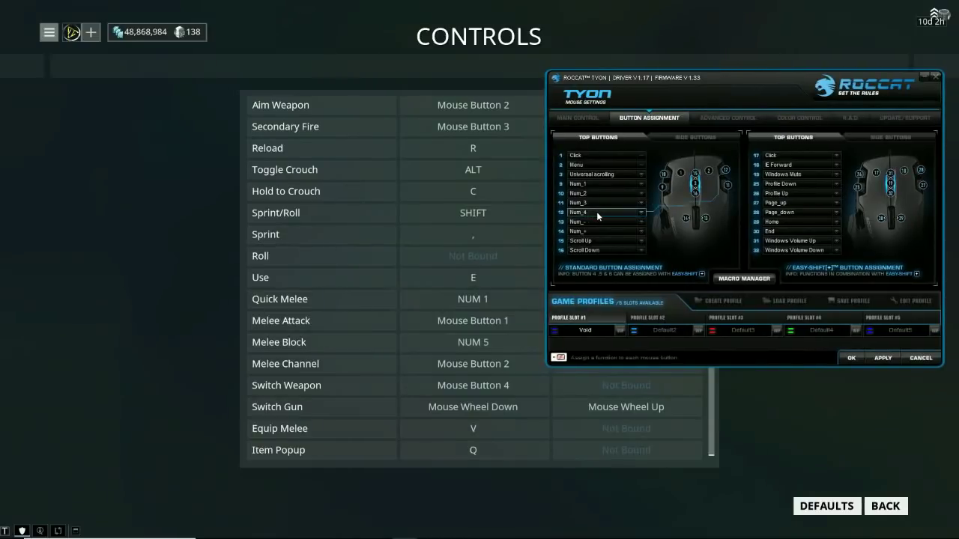
Show Tyon side buttons 4–8 (Num_5, SlideAttack, Jump Spam, Num_7, Num_8) and shift the window right.
{"action": "left_click", "coordinate": [675, 139]}
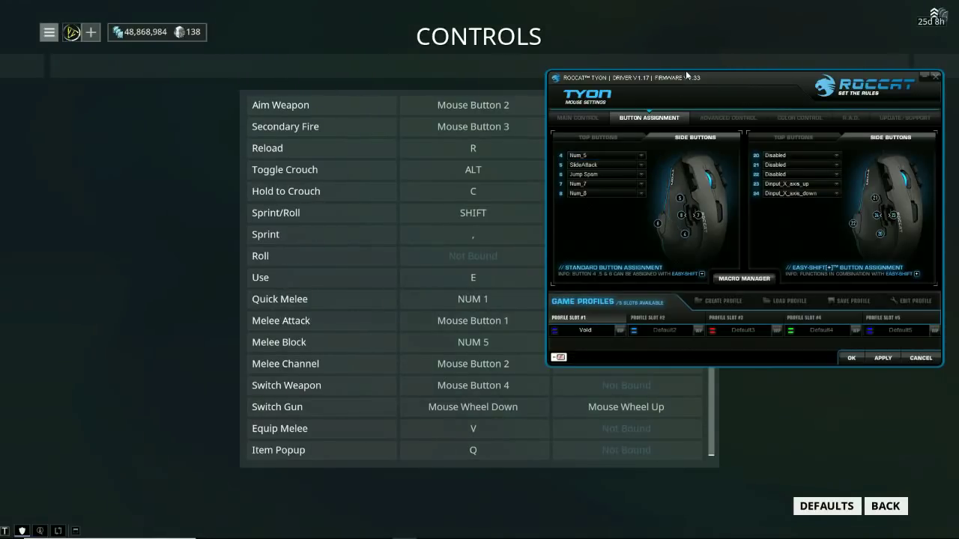
{"action": "left_click_drag", "start_coordinate": [688, 80], "coordinate": [649, 62]}
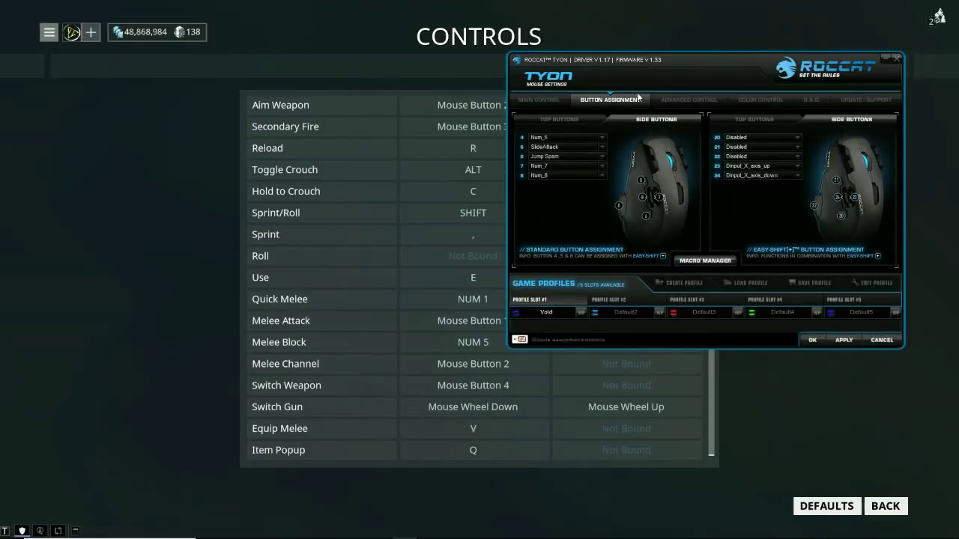
{"action": "left_click_drag", "start_coordinate": [603, 63], "coordinate": [761, 68]}
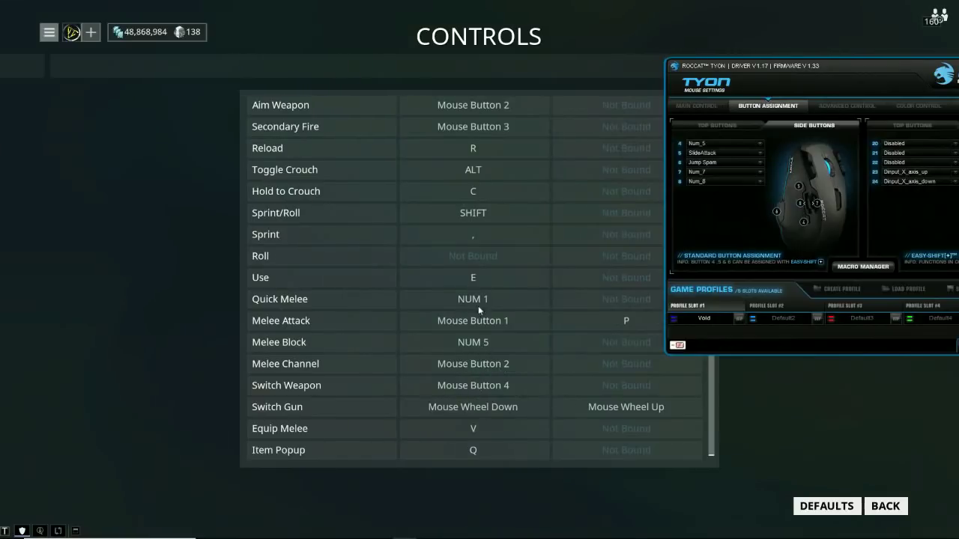
Move the Tyon window off-screen and scroll further down Warframe's Controls list.
{"action": "left_click_drag", "start_coordinate": [786, 97], "coordinate": [958, 97]}
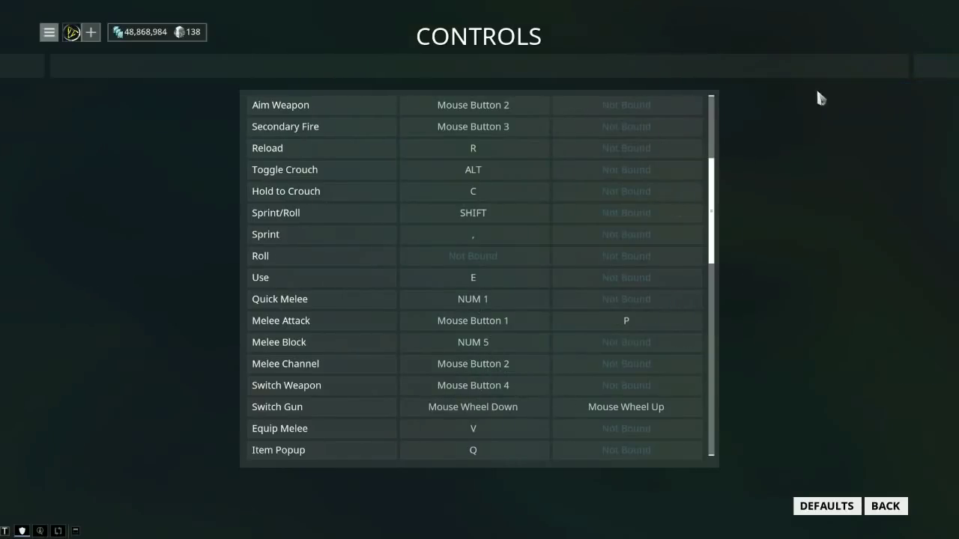
{"action": "scroll", "coordinate": [552, 262], "scroll_direction": "down", "scroll_amount": 3}
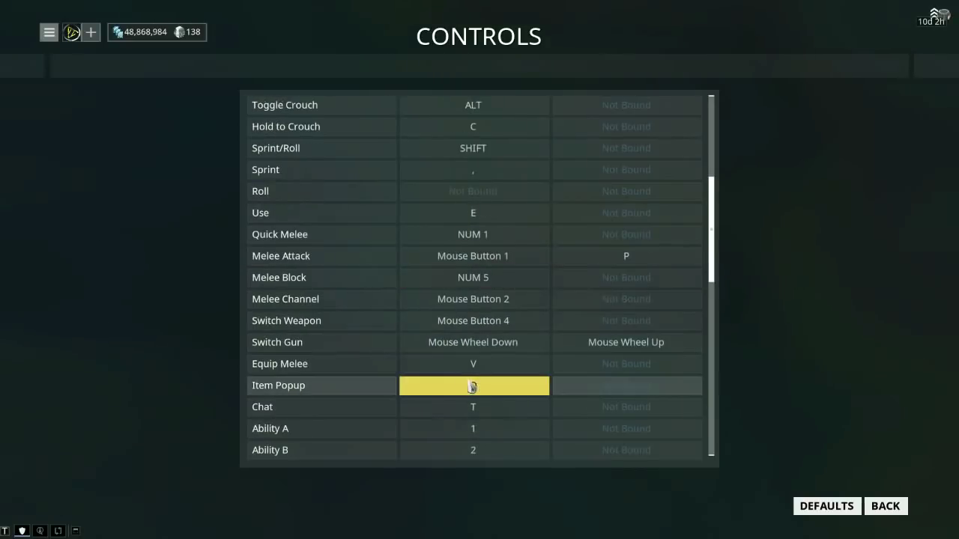
{"action": "scroll", "coordinate": [572, 291], "scroll_direction": "down", "scroll_amount": 3}
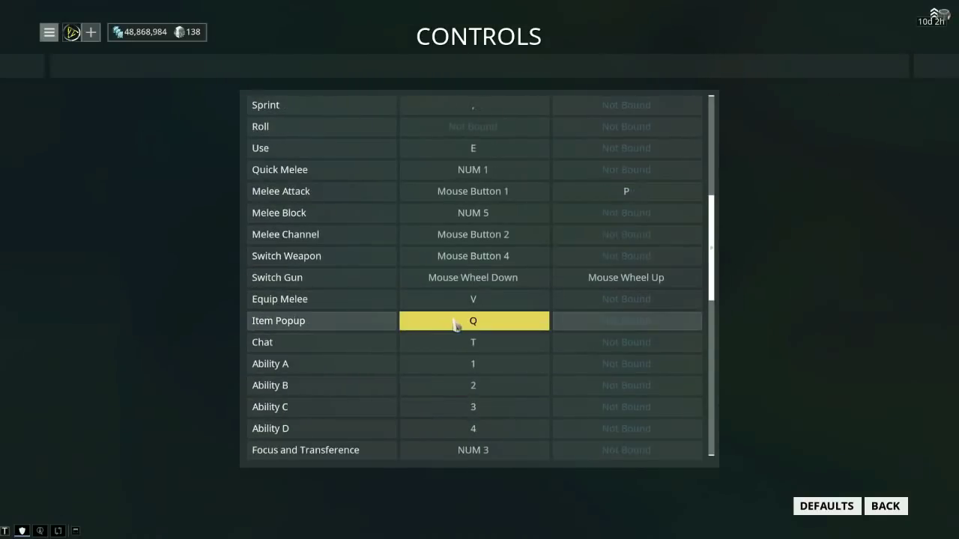
{"action": "scroll", "coordinate": [473, 322], "scroll_direction": "down", "scroll_amount": 3}
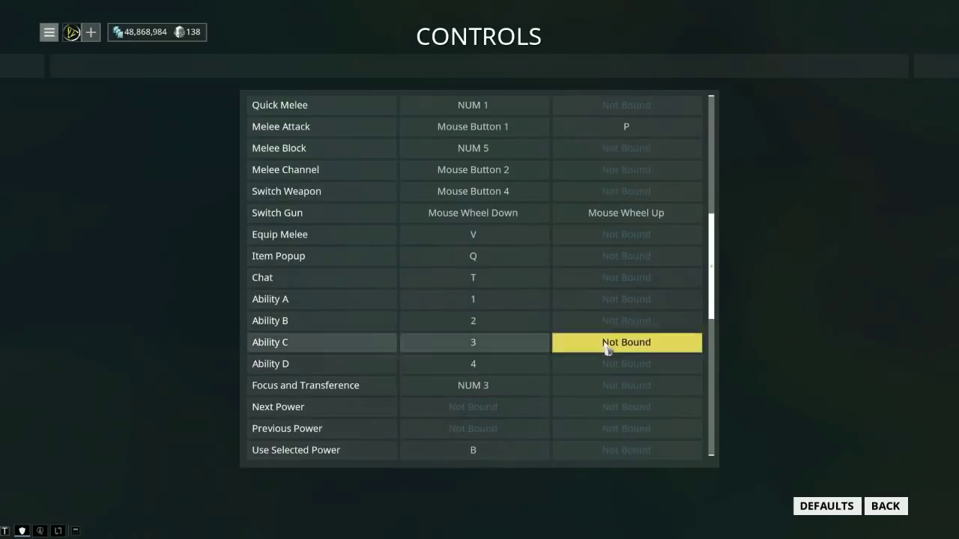
Bring back the Tyon window and show top buttons 9–14 mapped to Num_1–Num_4, Num_- and Num_+.
{"action": "key", "text": "alt+Tab"}
{"action": "left_click_drag", "start_coordinate": [817, 95], "coordinate": [714, 98]}
{"action": "left_click", "coordinate": [606, 139]}
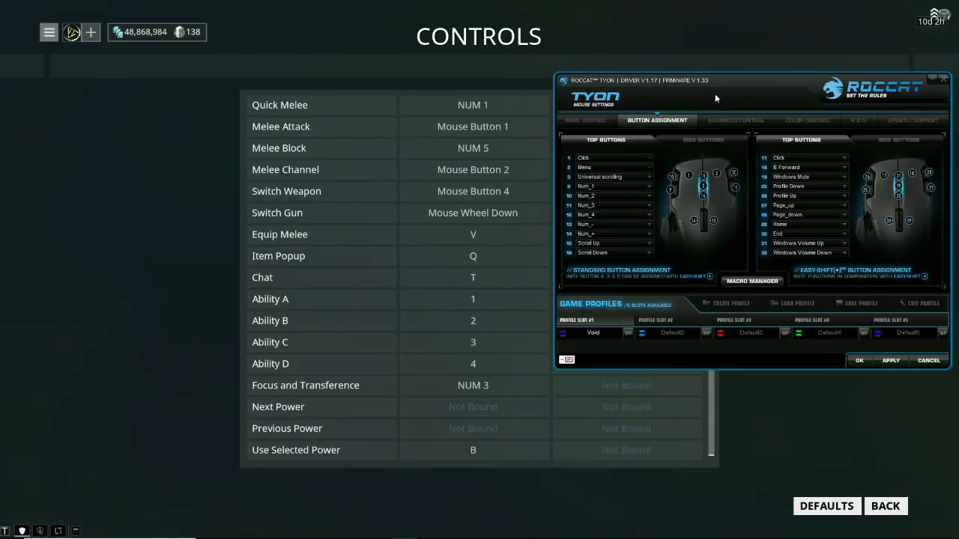
Drag the Tyon window to the right edge, uncovering the Controls list with Reverse Camera on F.
{"action": "left_click_drag", "start_coordinate": [762, 78], "coordinate": [768, 14]}
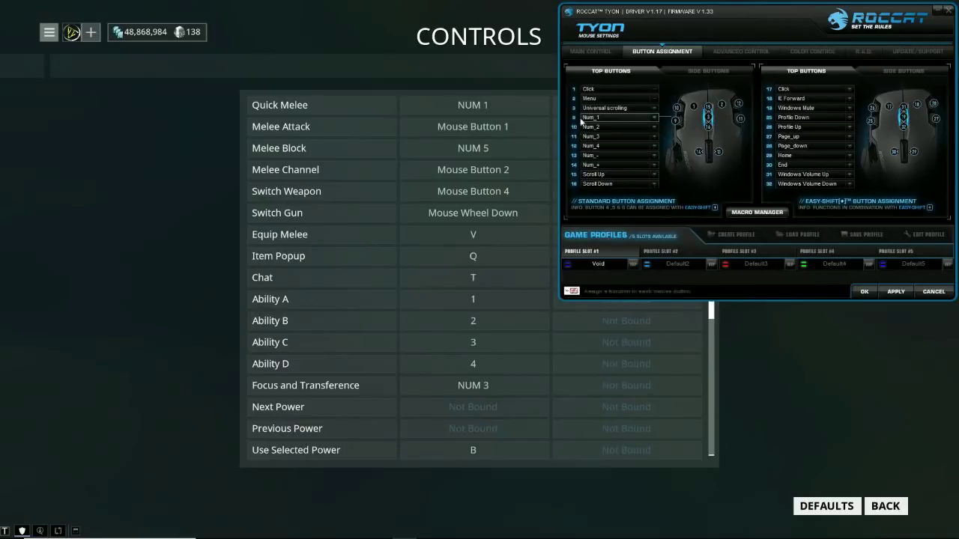
{"action": "left_click_drag", "start_coordinate": [638, 23], "coordinate": [640, 41]}
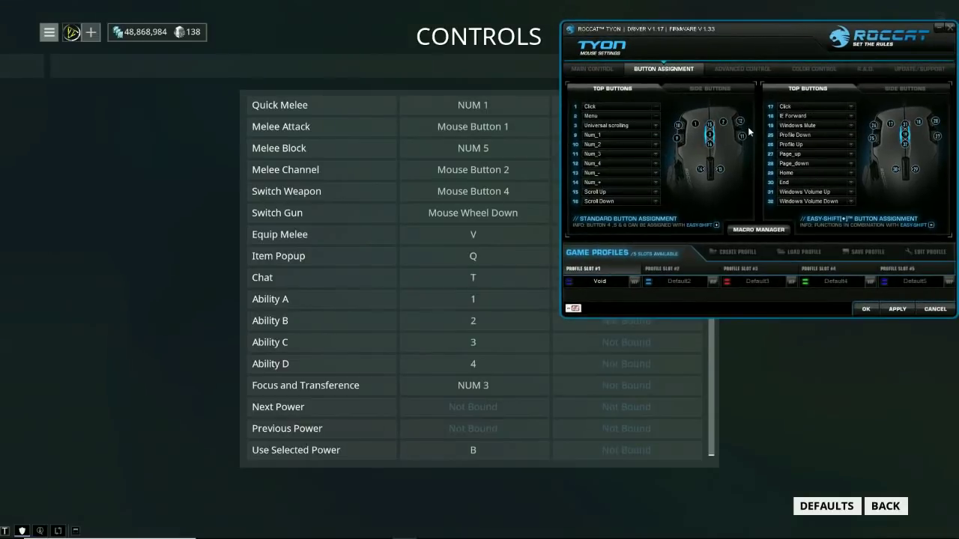
{"action": "left_click_drag", "start_coordinate": [696, 32], "coordinate": [908, 89]}
Bring Warframe forward and inspect the Use Selected Power key binding.
{"action": "left_click", "coordinate": [719, 125]}
{"action": "scroll", "coordinate": [518, 307], "scroll_direction": "down", "scroll_amount": 3}
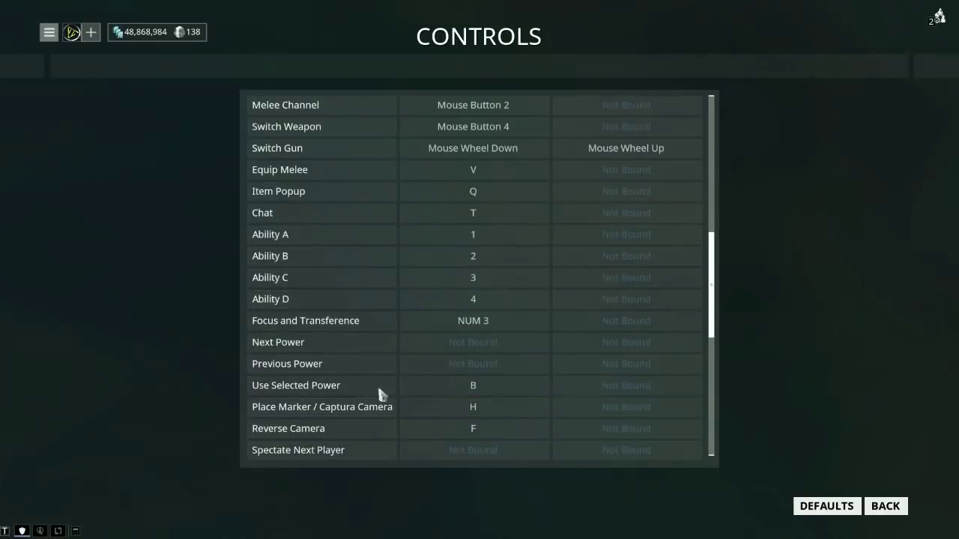
{"action": "left_click", "coordinate": [468, 396]}
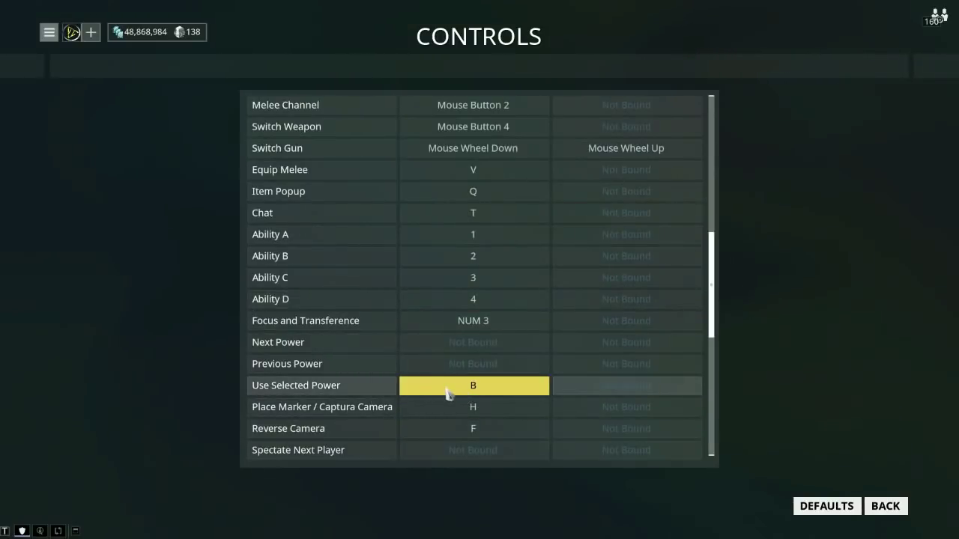
Scroll the bindings down to Gear Hotkey 9, then close Controls and save Options back to the main menu.
{"action": "scroll", "coordinate": [446, 395], "scroll_direction": "down", "scroll_amount": 1}
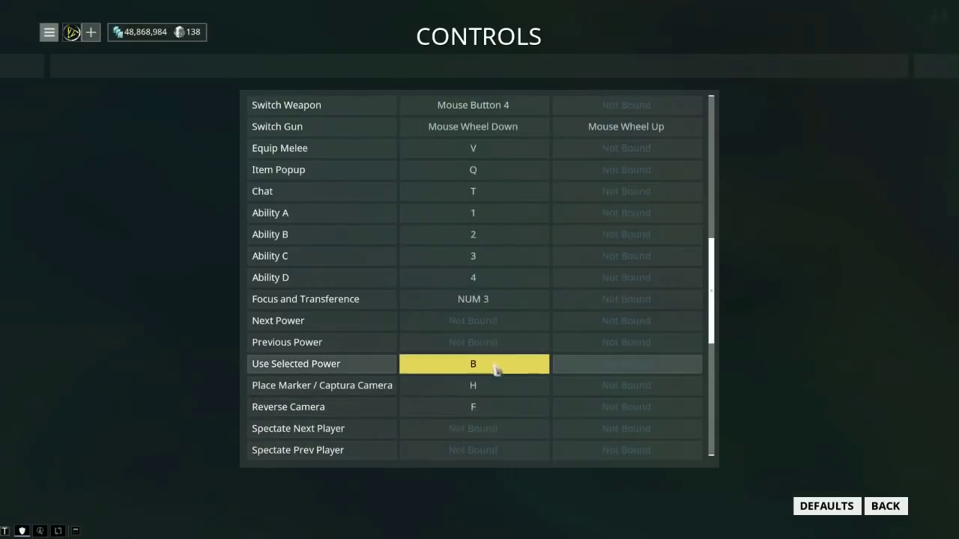
{"action": "scroll", "coordinate": [495, 371], "scroll_direction": "down", "scroll_amount": 1}
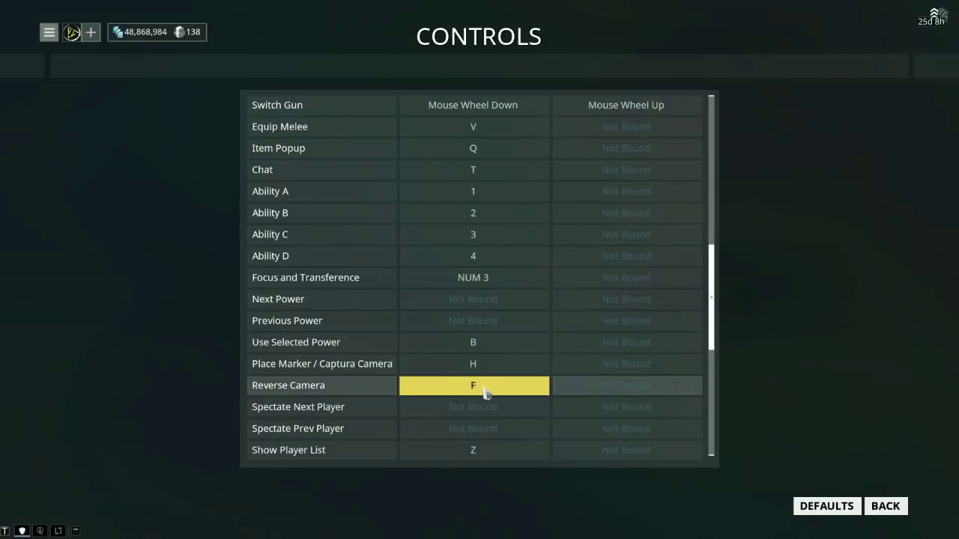
{"action": "scroll", "coordinate": [483, 392], "scroll_direction": "down", "scroll_amount": 1}
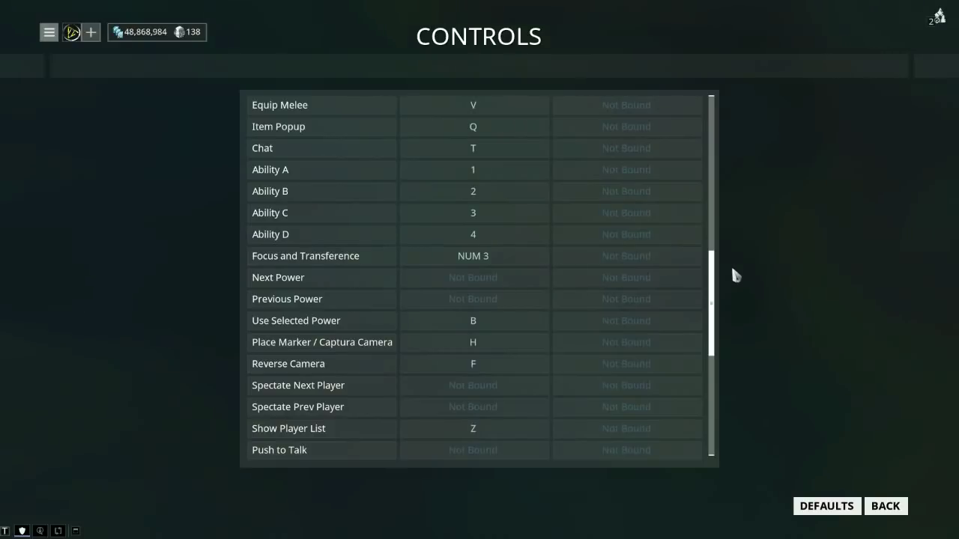
{"action": "scroll", "coordinate": [567, 335], "scroll_direction": "down", "scroll_amount": 3}
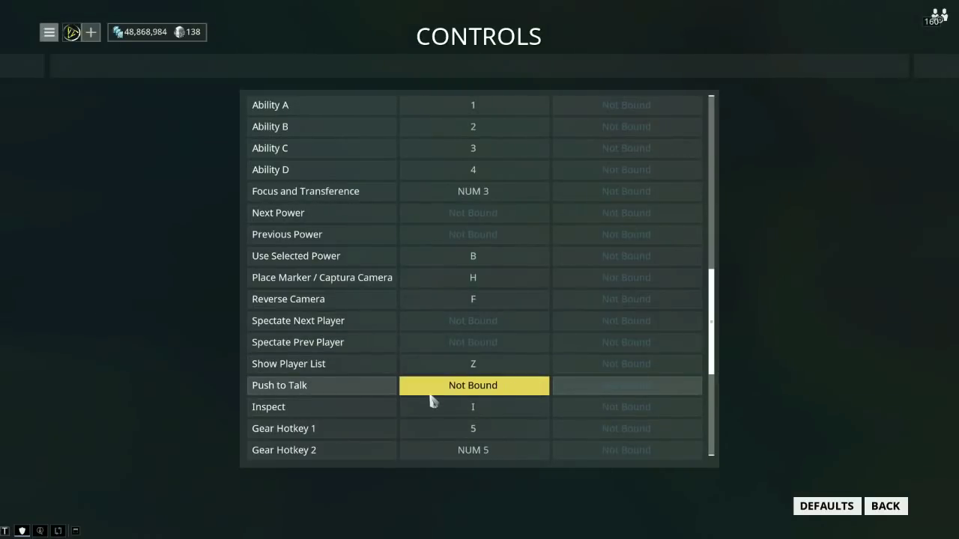
{"action": "scroll", "coordinate": [660, 367], "scroll_direction": "down", "scroll_amount": 2}
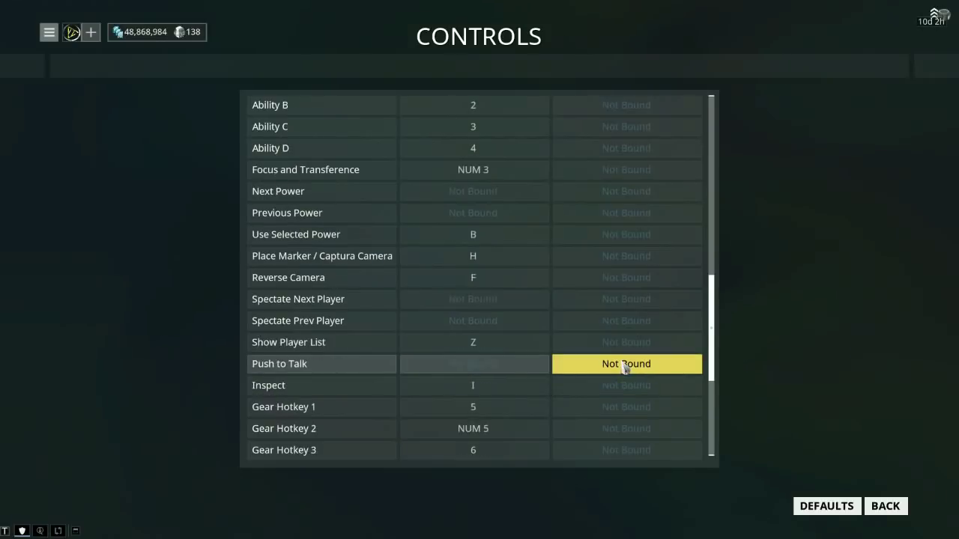
{"action": "scroll", "coordinate": [478, 353], "scroll_direction": "down", "scroll_amount": 4}
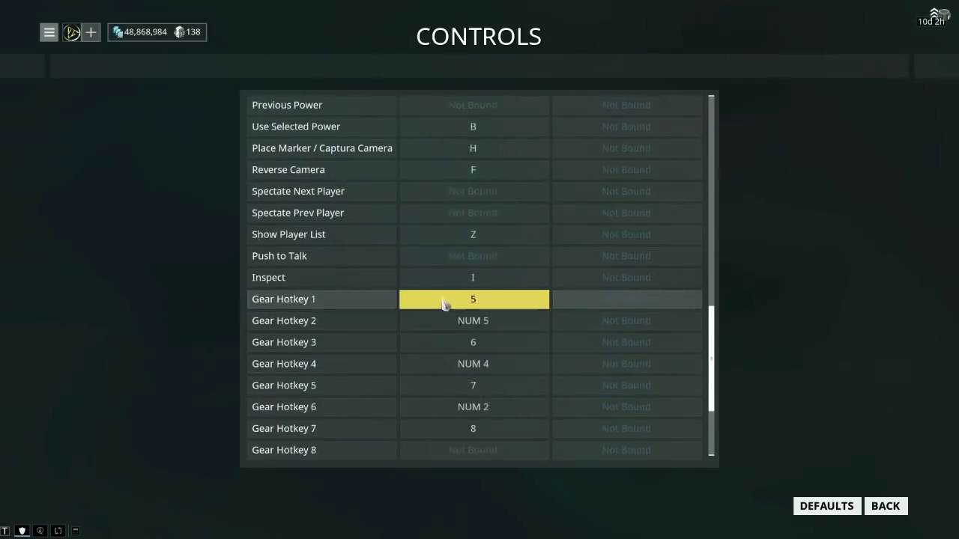
{"action": "scroll", "coordinate": [524, 318], "scroll_direction": "down", "scroll_amount": 1}
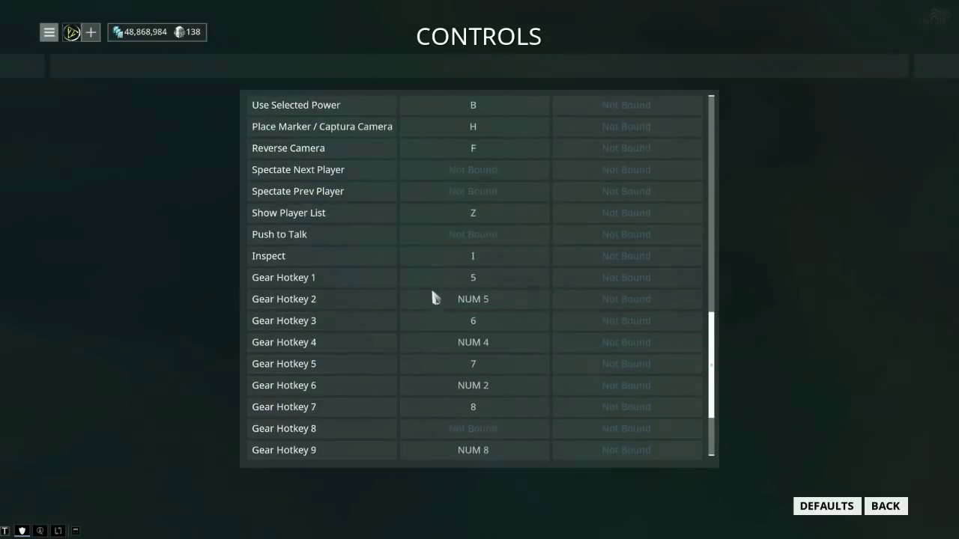
{"action": "left_click", "coordinate": [884, 506]}
{"action": "key", "text": "Escape"}
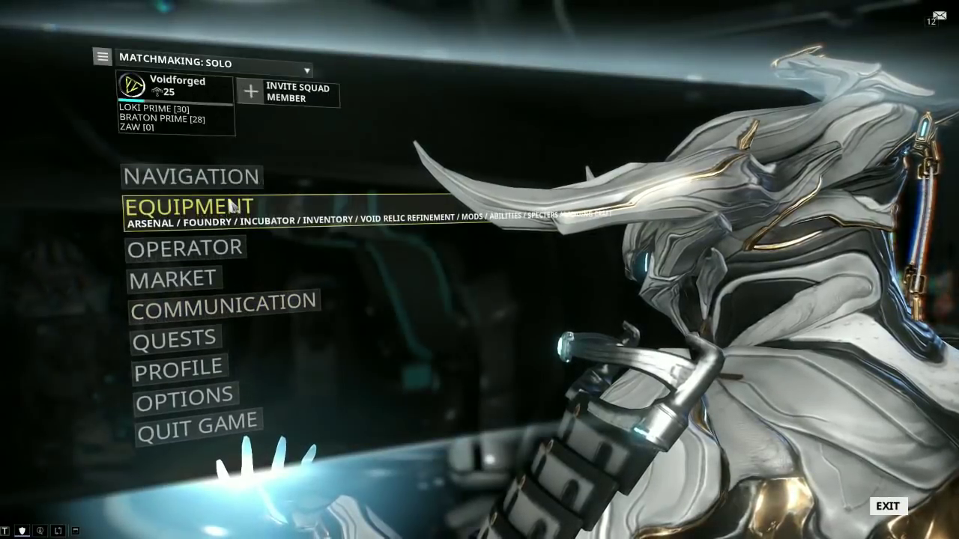
Open the Arsenal gear wheel via Equipment, snip it, then return to the main menu.
{"action": "left_click", "coordinate": [229, 204]}
{"action": "left_click", "coordinate": [208, 179]}
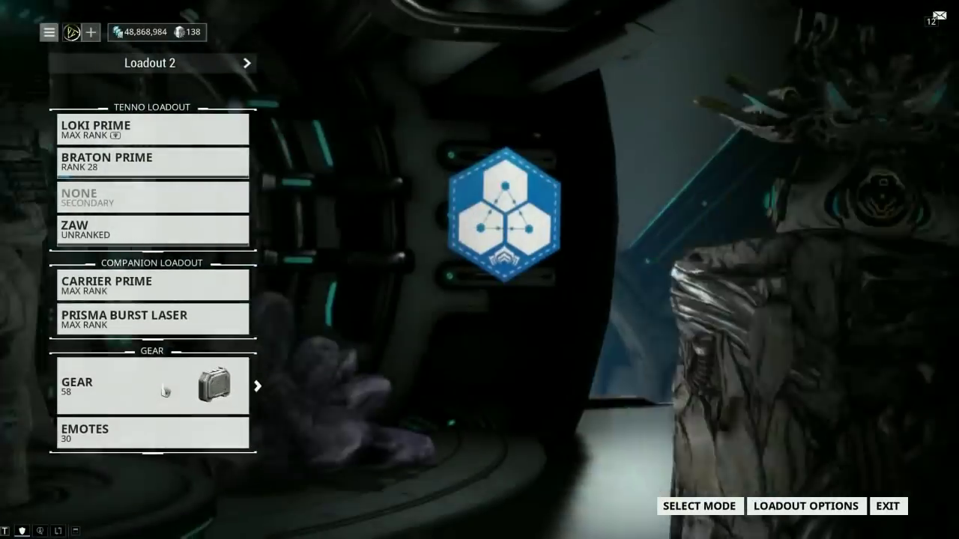
{"action": "left_click", "coordinate": [210, 397]}
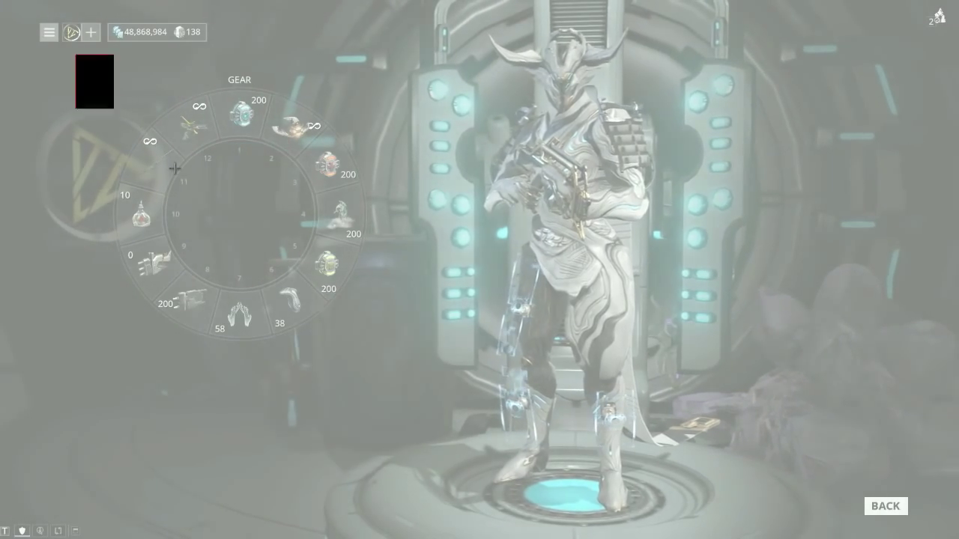
{"action": "left_click_drag", "start_coordinate": [173, 168], "coordinate": [382, 351]}
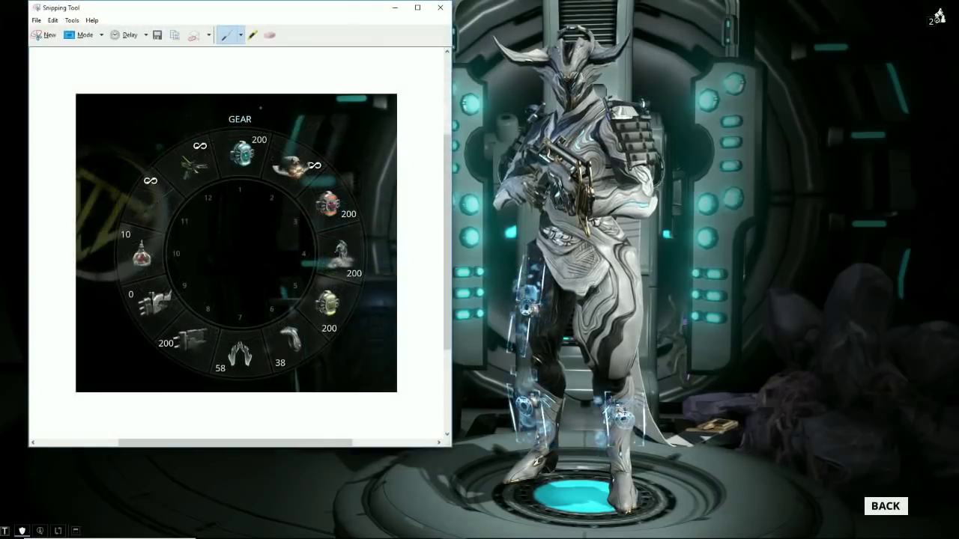
{"action": "key", "text": "Escape"}
{"action": "key", "text": "Escape"}
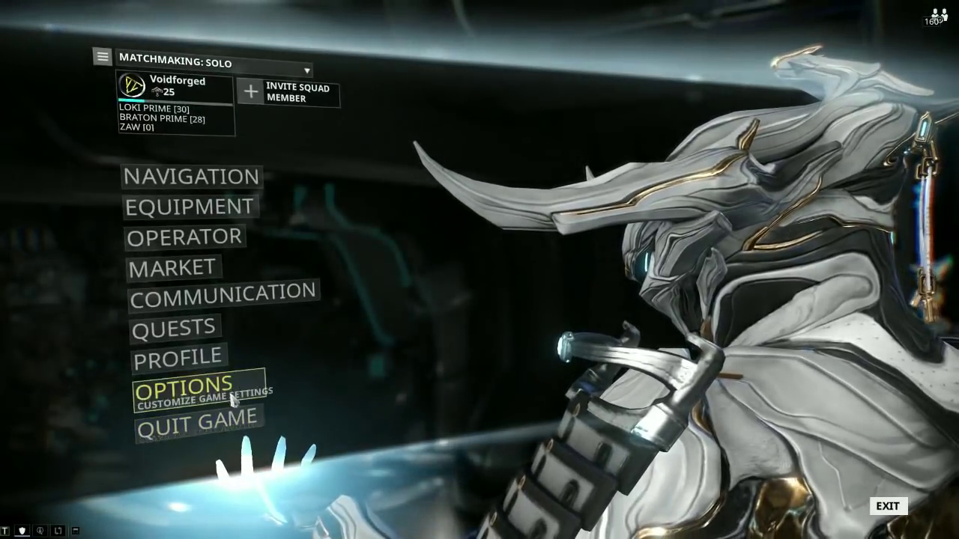
Open Options > Customize Controller at Gear Hotkeys 1–12 and drag the gear-wheel snip in beside it.
{"action": "left_click", "coordinate": [184, 388]}
{"action": "left_click", "coordinate": [336, 127]}
{"action": "scroll", "coordinate": [517, 339], "scroll_direction": "down", "scroll_amount": 8}
{"action": "scroll", "coordinate": [533, 345], "scroll_direction": "down", "scroll_amount": 9}
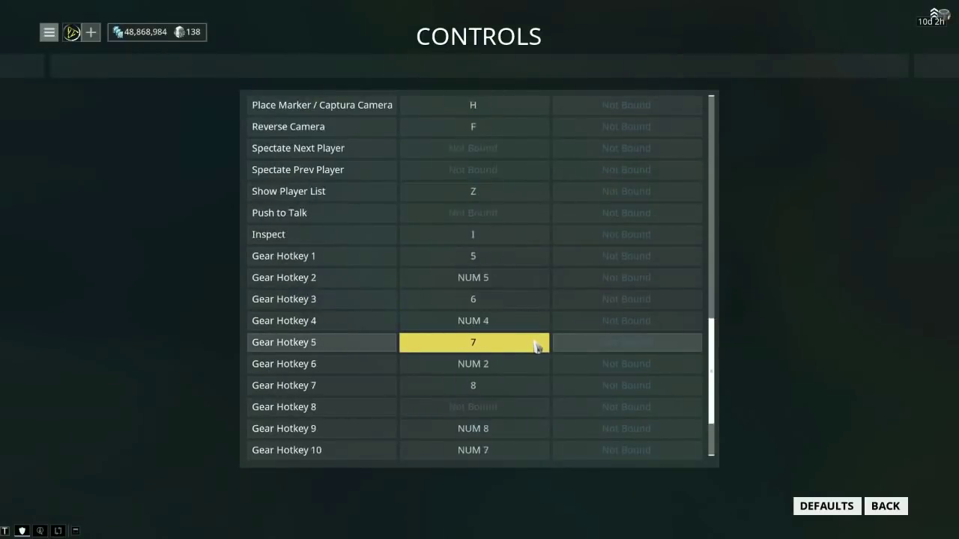
{"action": "left_click_drag", "start_coordinate": [958, 127], "coordinate": [692, 42]}
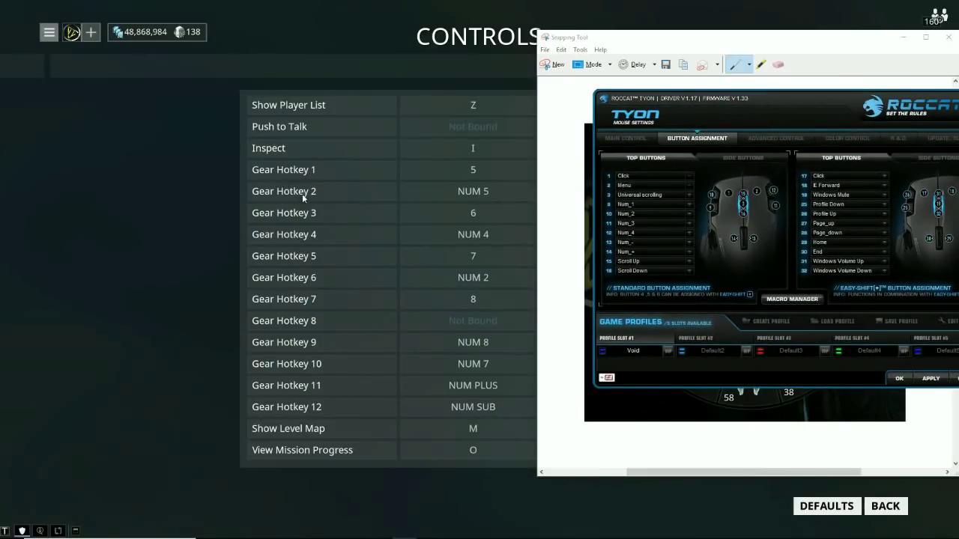
Review Tyon side buttons, switch back to top buttons, and move the window to the bottom-right corner.
{"action": "left_click", "coordinate": [724, 159]}
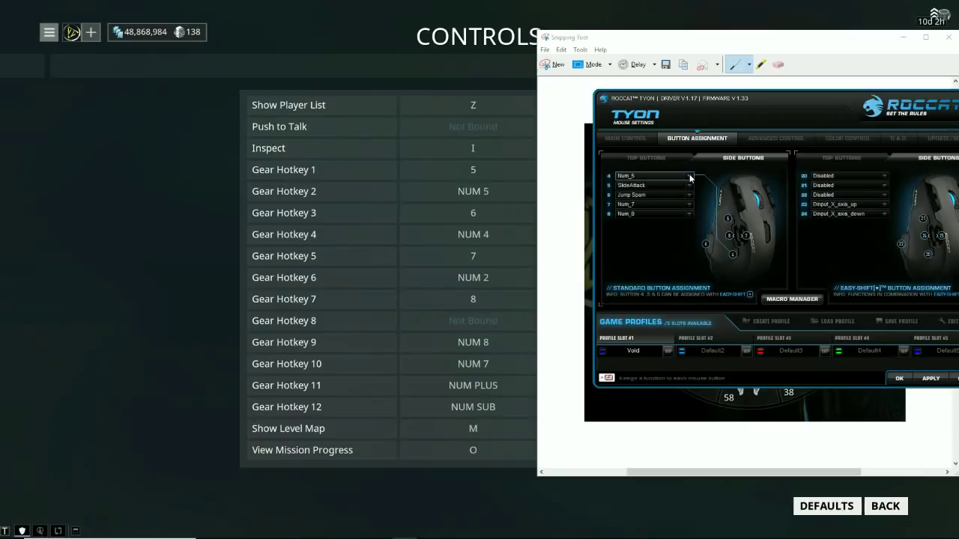
{"action": "left_click_drag", "start_coordinate": [747, 107], "coordinate": [958, 131]}
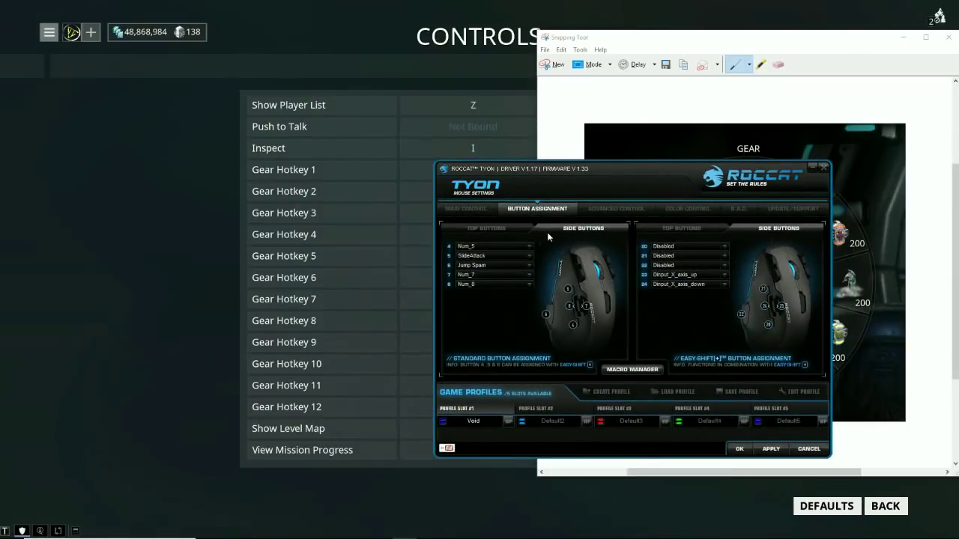
{"action": "left_click", "coordinate": [508, 228]}
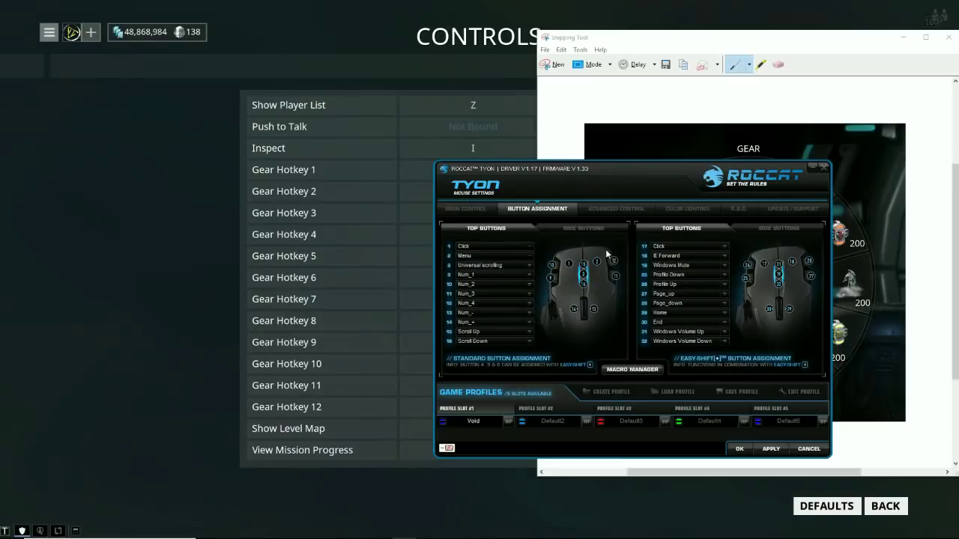
{"action": "left_click_drag", "start_coordinate": [543, 171], "coordinate": [725, 207]}
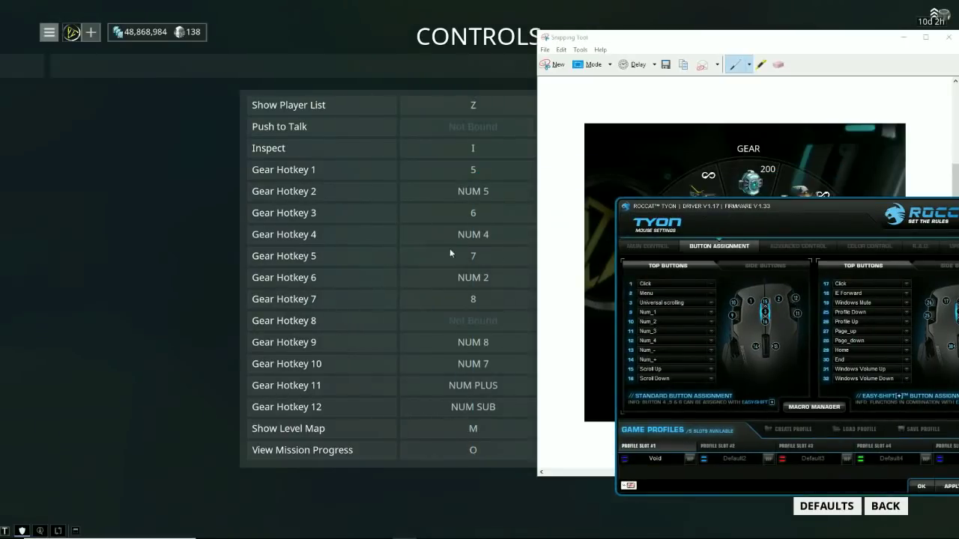
{"action": "left_click_drag", "start_coordinate": [677, 228], "coordinate": [944, 471]}
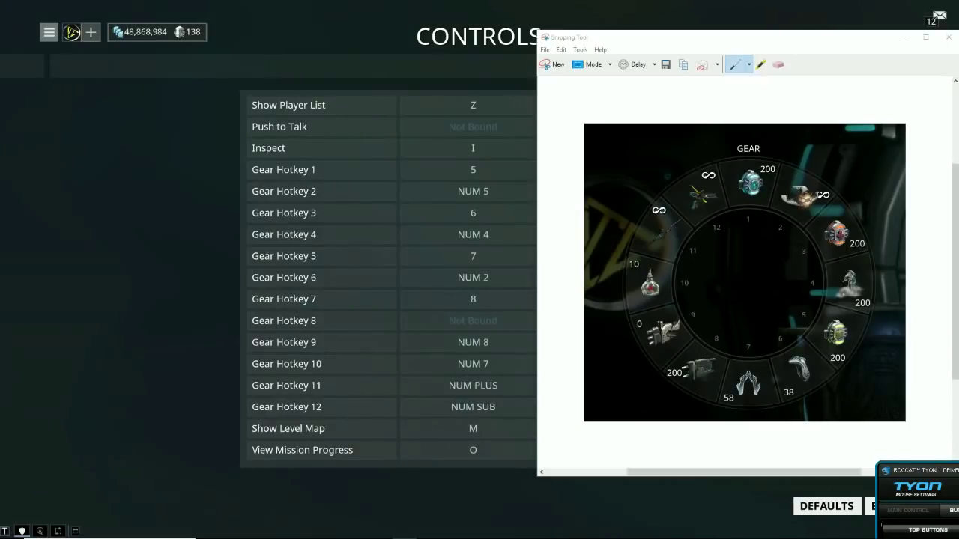
{"action": "left_click_drag", "start_coordinate": [951, 470], "coordinate": [615, 476]}
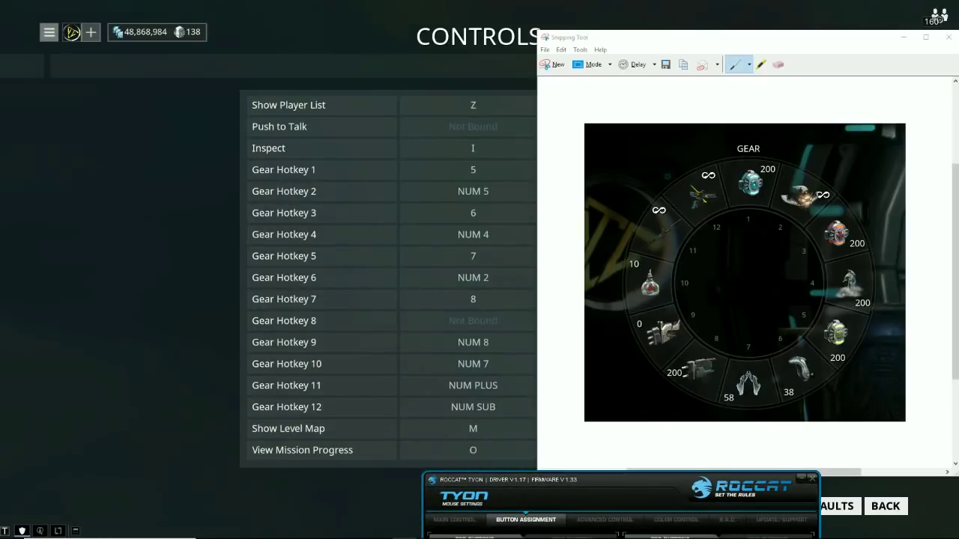
{"action": "left_click_drag", "start_coordinate": [677, 484], "coordinate": [515, 168]}
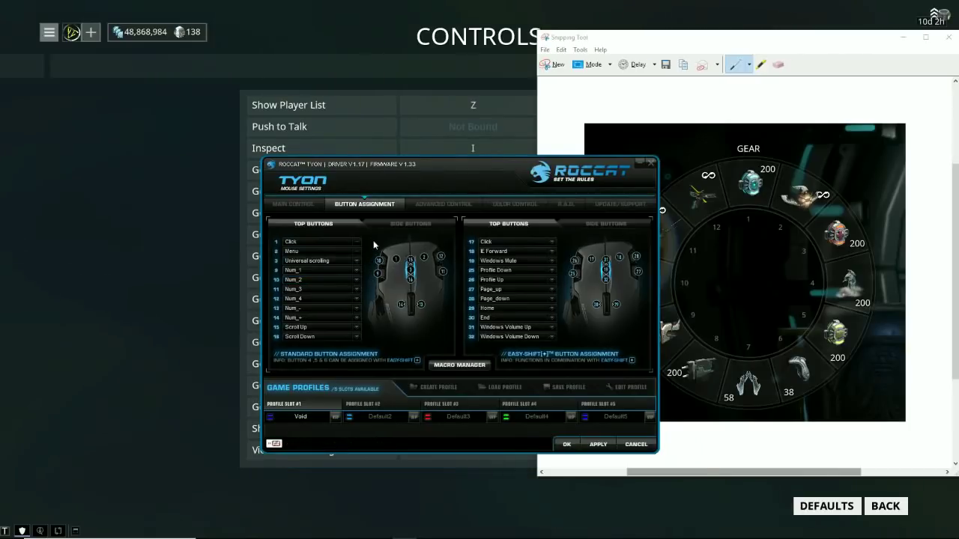
{"action": "left_click_drag", "start_coordinate": [418, 173], "coordinate": [541, 188]}
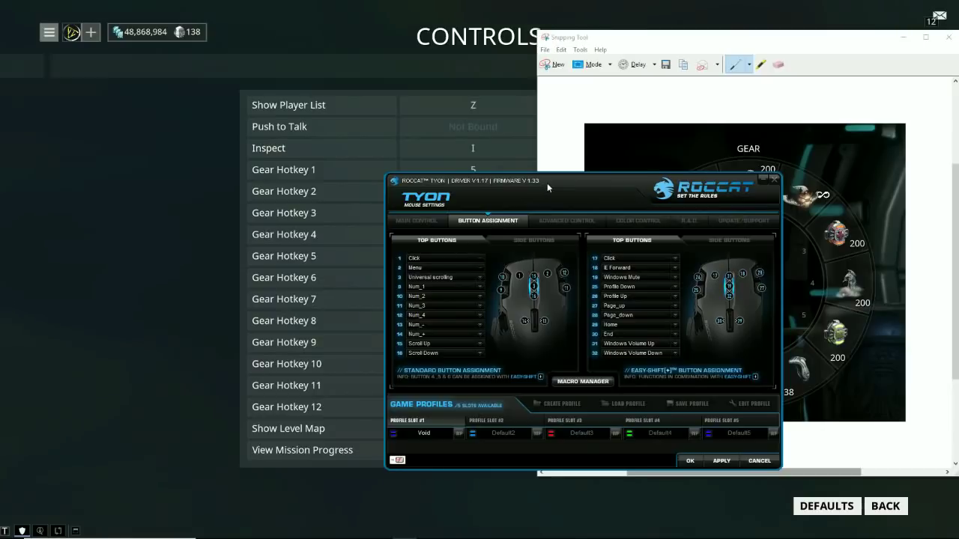
{"action": "left_click_drag", "start_coordinate": [547, 183], "coordinate": [865, 179]}
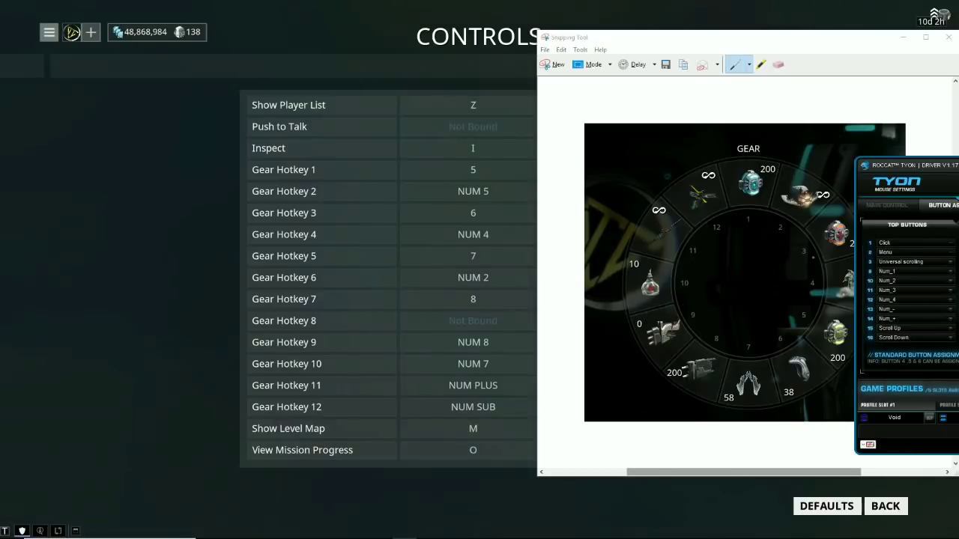
Center the Tyon window, review side buttons then top buttons, and shift it aside again.
{"action": "left_click_drag", "start_coordinate": [926, 170], "coordinate": [587, 132]}
{"action": "left_click", "coordinate": [657, 191]}
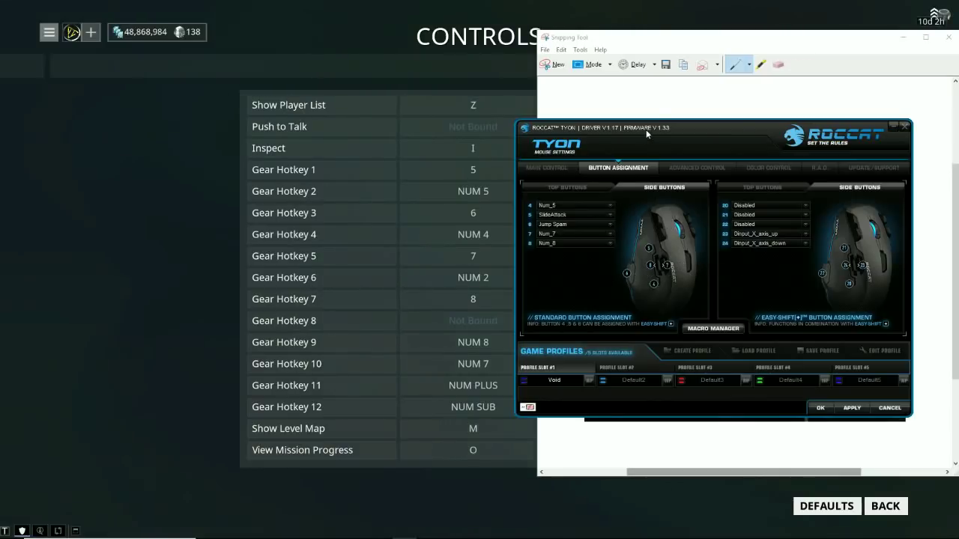
{"action": "left_click_drag", "start_coordinate": [647, 133], "coordinate": [958, 154]}
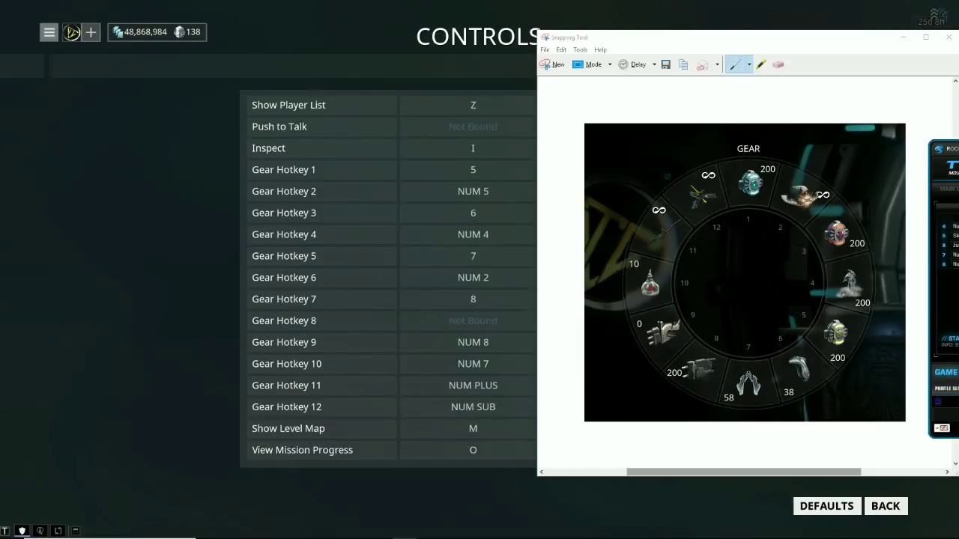
{"action": "left_click_drag", "start_coordinate": [946, 149], "coordinate": [526, 91]}
{"action": "left_click", "coordinate": [586, 148]}
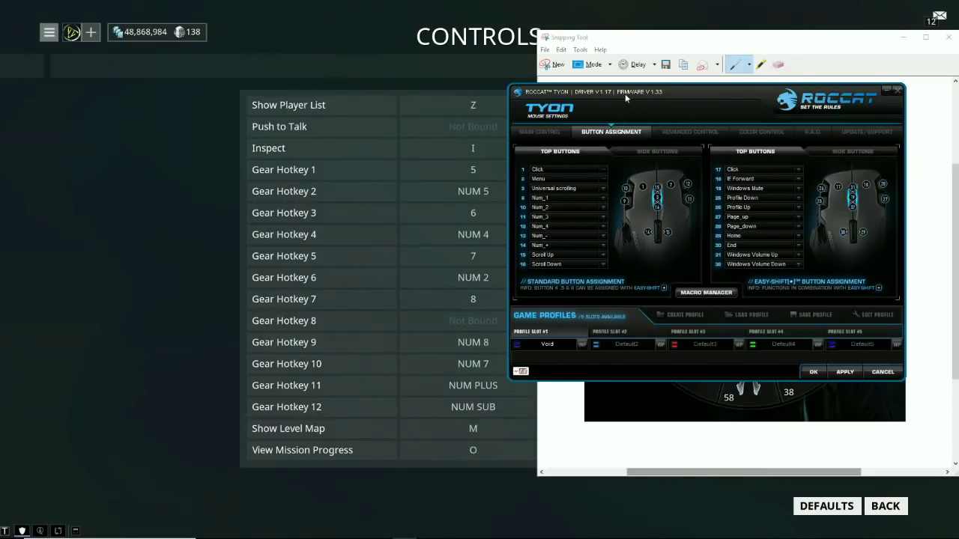
{"action": "left_click_drag", "start_coordinate": [628, 94], "coordinate": [958, 175]}
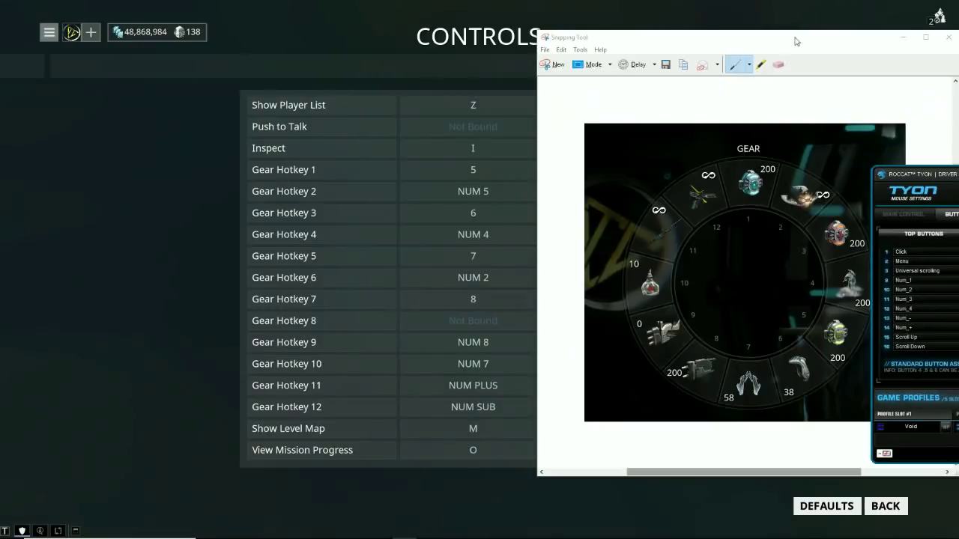
Close the gear-wheel snip and the ROCCAT Tyon window.
{"action": "left_click_drag", "start_coordinate": [798, 32], "coordinate": [672, 32]}
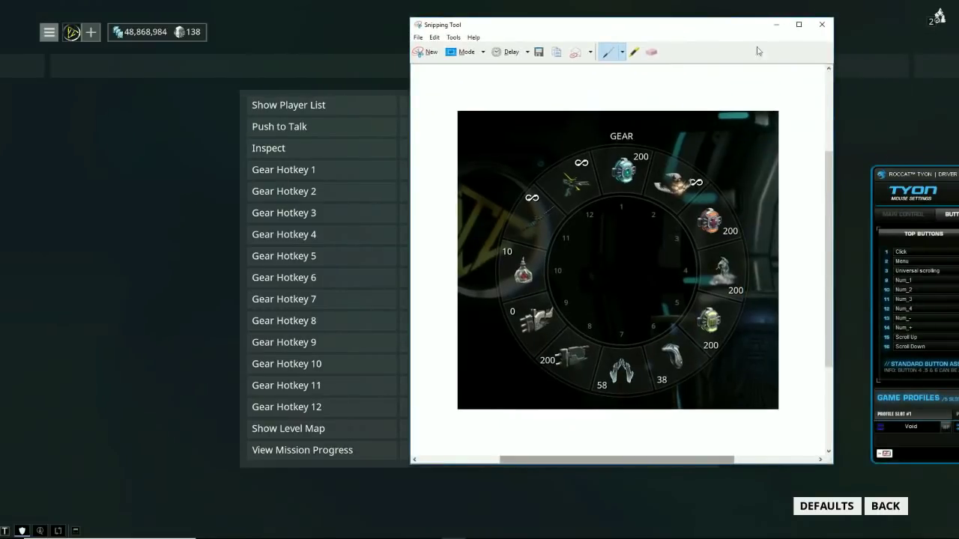
{"action": "left_click", "coordinate": [825, 23]}
{"action": "left_click", "coordinate": [690, 141]}
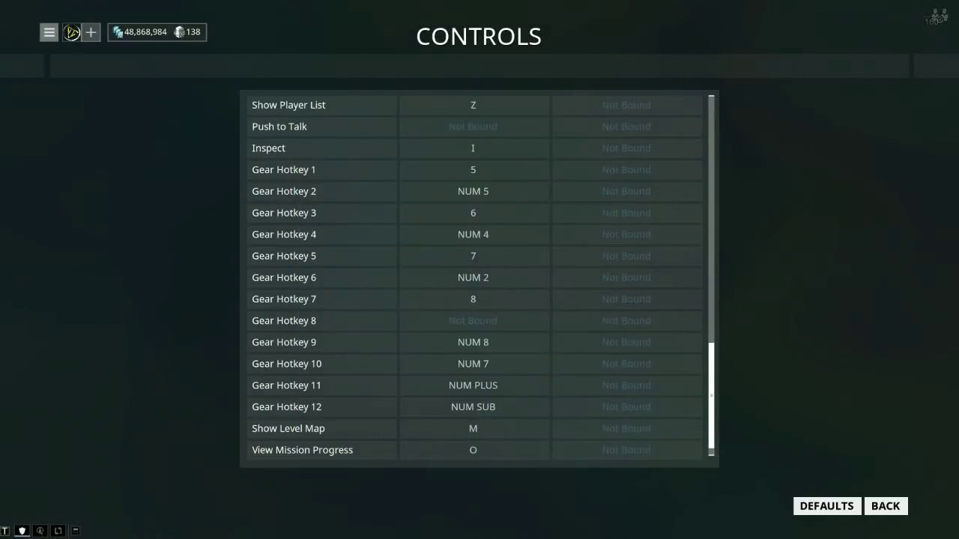
{"action": "key", "text": "alt+Tab"}
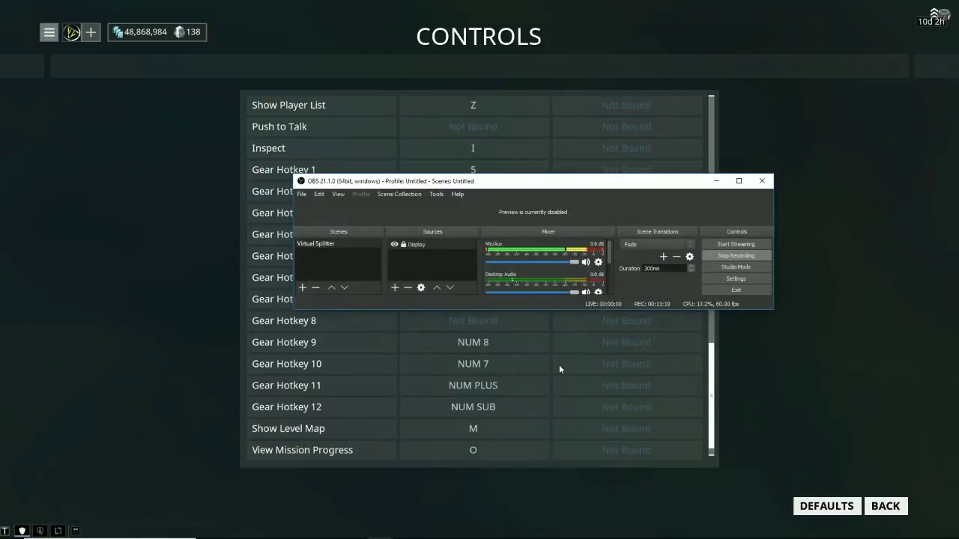
Open OBS Studio Settings and view the Stream service settings.
{"action": "left_click", "coordinate": [750, 278]}
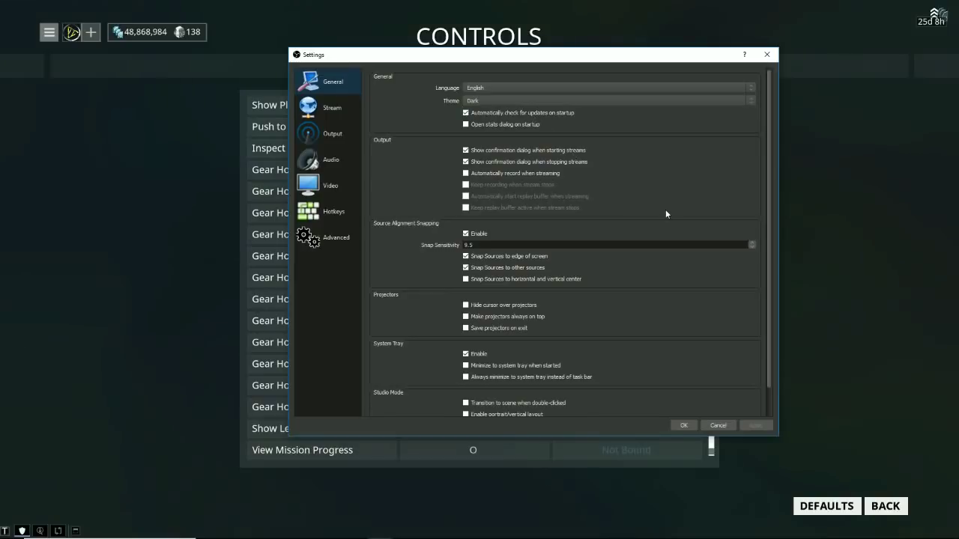
{"action": "scroll", "coordinate": [665, 209], "scroll_direction": "down", "scroll_amount": 1}
{"action": "scroll", "coordinate": [667, 193], "scroll_direction": "up", "scroll_amount": 1}
{"action": "scroll", "coordinate": [487, 259], "scroll_direction": "down", "scroll_amount": 1}
{"action": "left_click", "coordinate": [332, 107]}
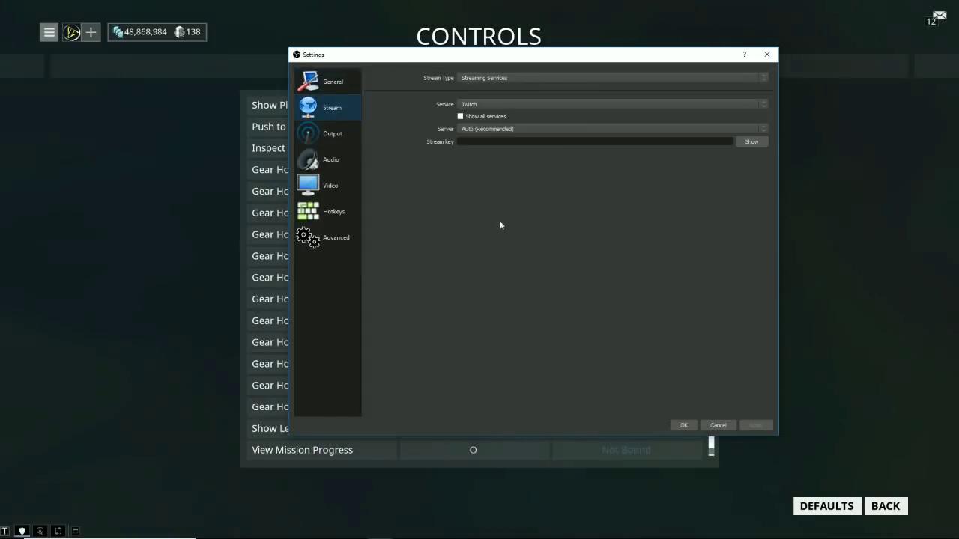
Review Output's Recording and Audio tabs, then show Audio: Desktop on CABLE Input, Mic/Aux 2 on CABLE-A Output.
{"action": "left_click", "coordinate": [304, 135]}
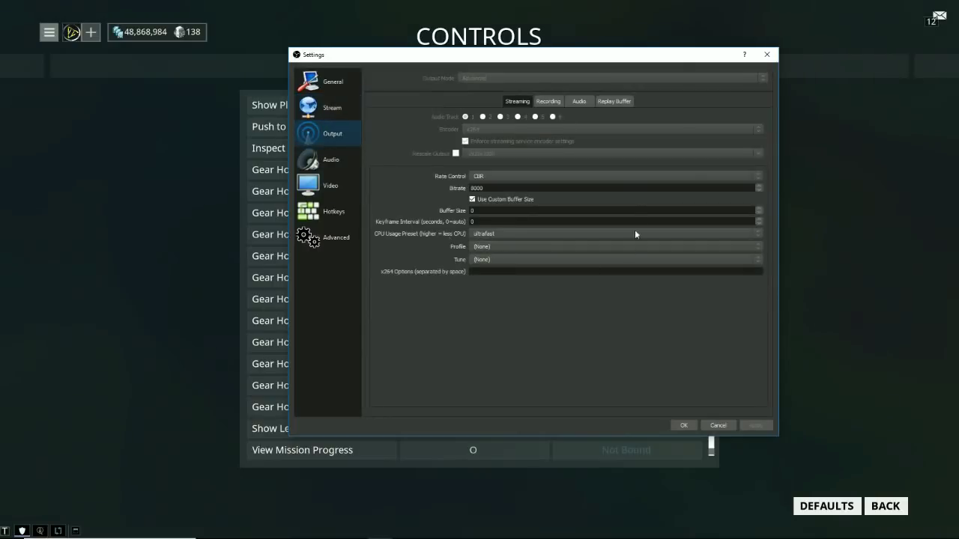
{"action": "left_click", "coordinate": [549, 100]}
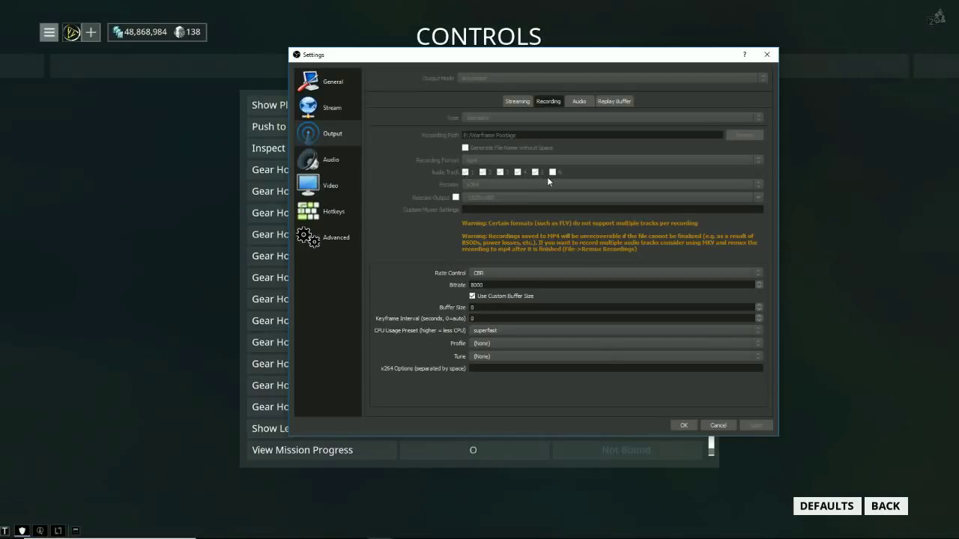
{"action": "left_click", "coordinate": [577, 99]}
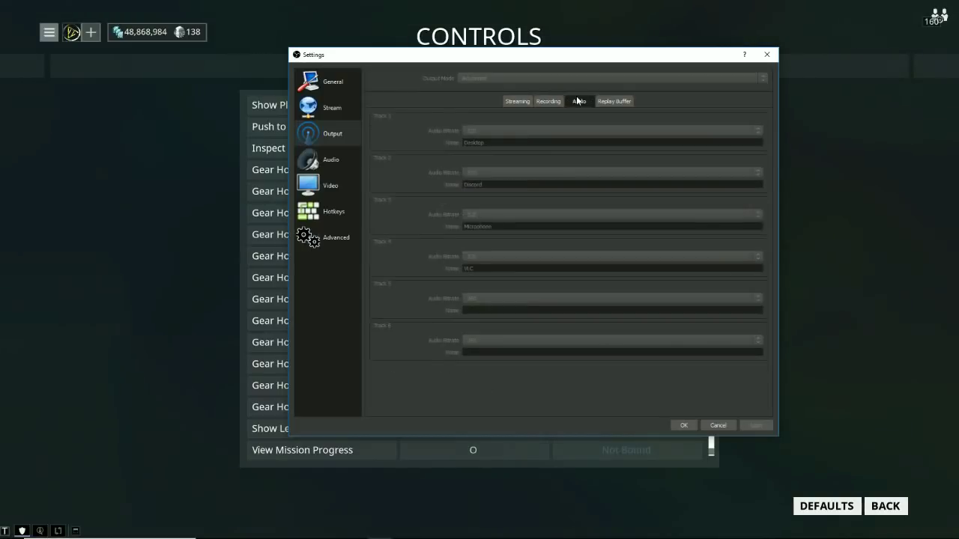
{"action": "left_click", "coordinate": [549, 101]}
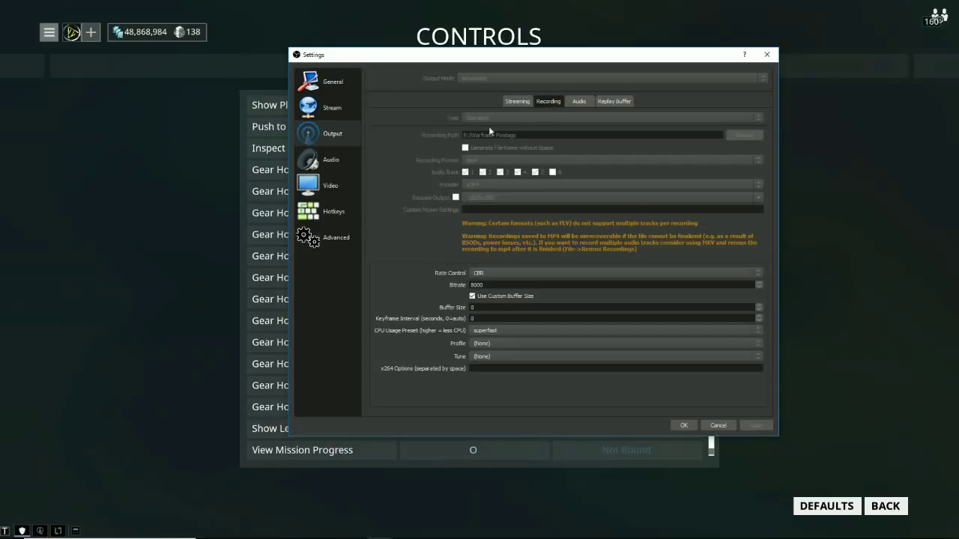
{"action": "left_click", "coordinate": [321, 164]}
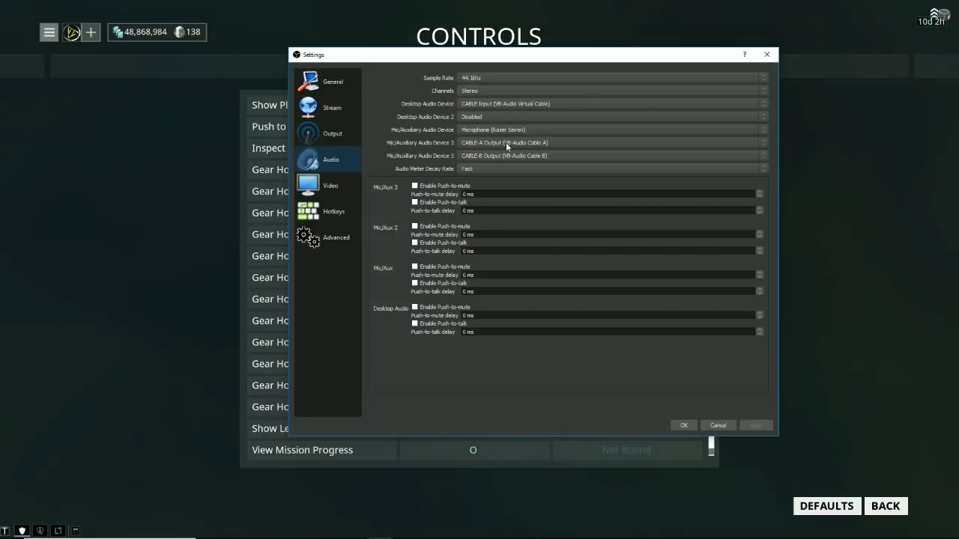
Review OBS's Output, Audio, Video, Hotkeys and Advanced settings pages, ending on General.
{"action": "left_click", "coordinate": [327, 135]}
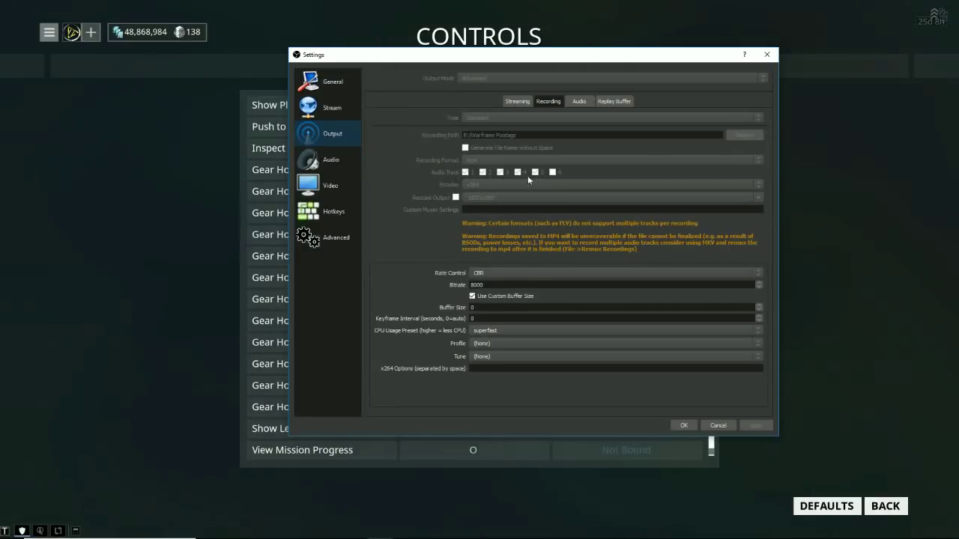
{"action": "left_click", "coordinate": [330, 160]}
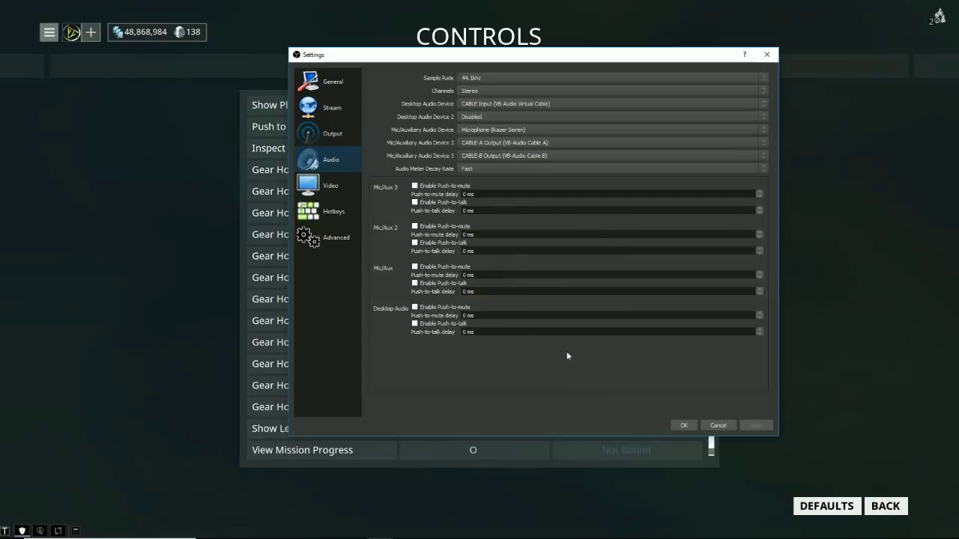
{"action": "left_click", "coordinate": [338, 190]}
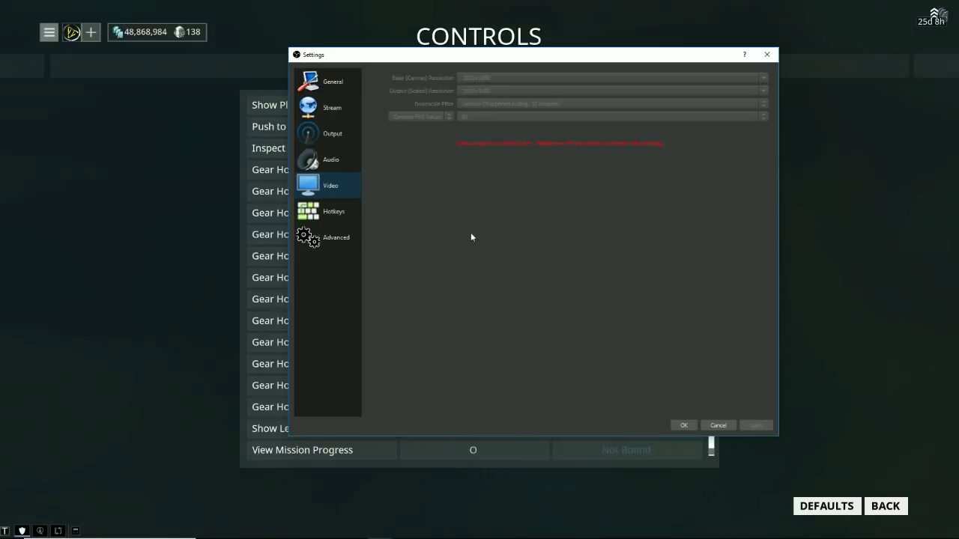
{"action": "left_click", "coordinate": [331, 211]}
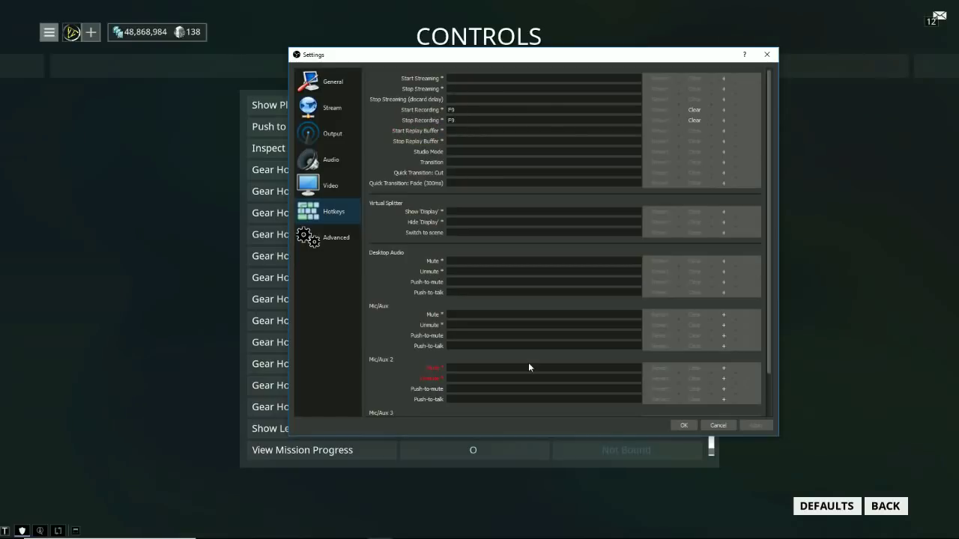
{"action": "left_click", "coordinate": [335, 238]}
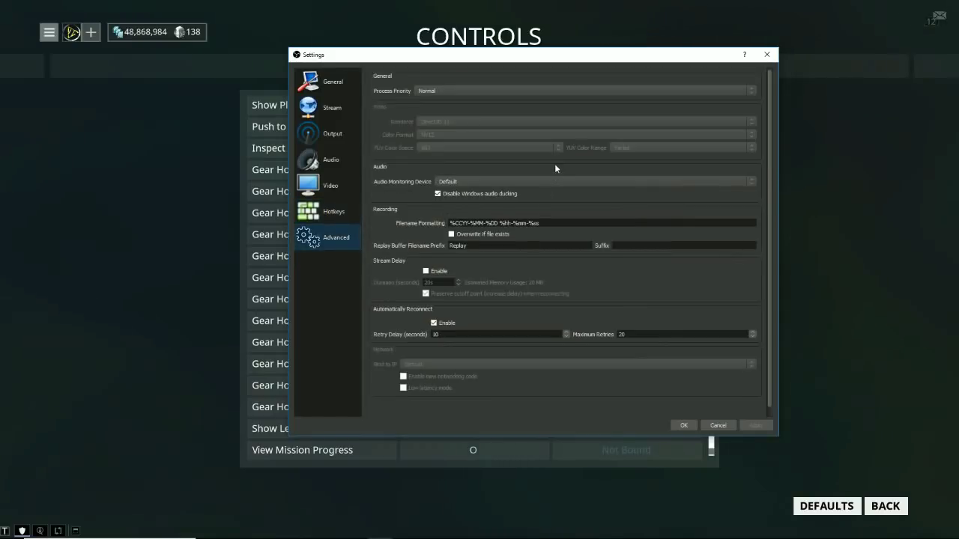
{"action": "scroll", "coordinate": [555, 164], "scroll_direction": "down", "scroll_amount": 1}
{"action": "scroll", "coordinate": [547, 177], "scroll_direction": "up", "scroll_amount": 1}
{"action": "left_click", "coordinate": [330, 82]}
Cancel the settings and look over the Display source's properties.
{"action": "left_click", "coordinate": [715, 428]}
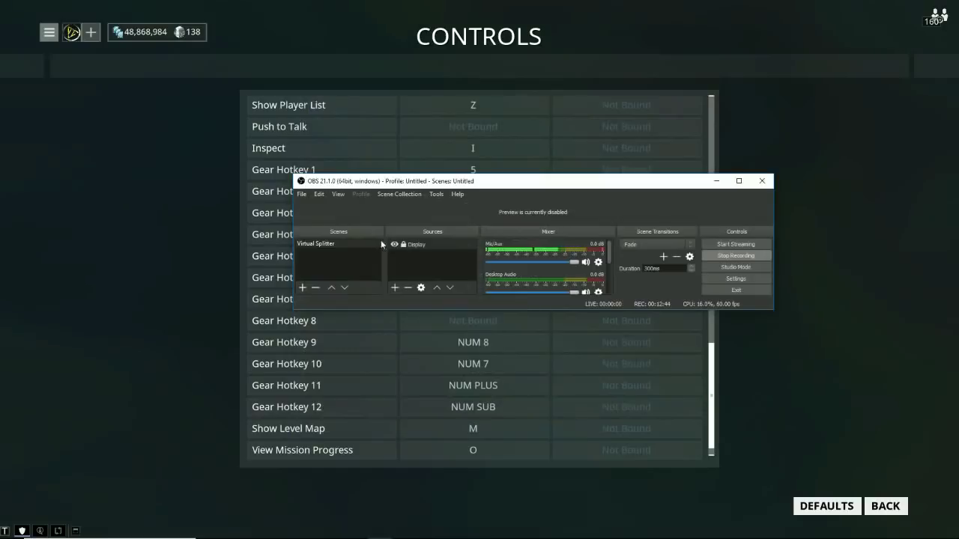
{"action": "right_click", "coordinate": [421, 247]}
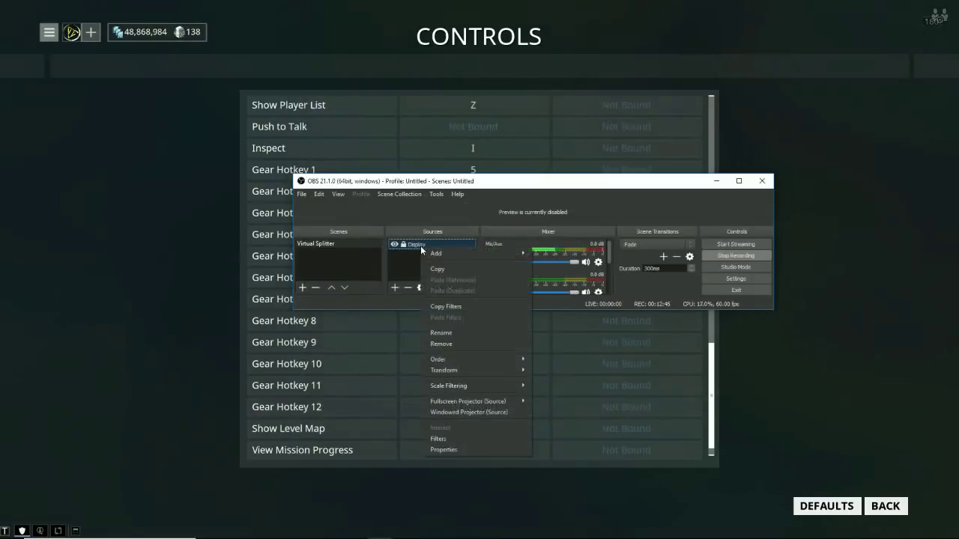
{"action": "left_click", "coordinate": [465, 450]}
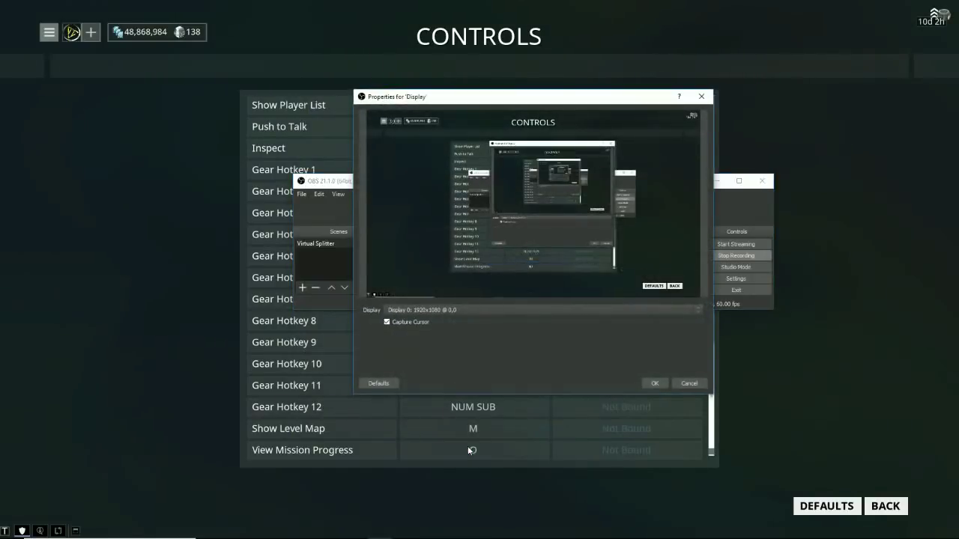
{"action": "left_click", "coordinate": [701, 97]}
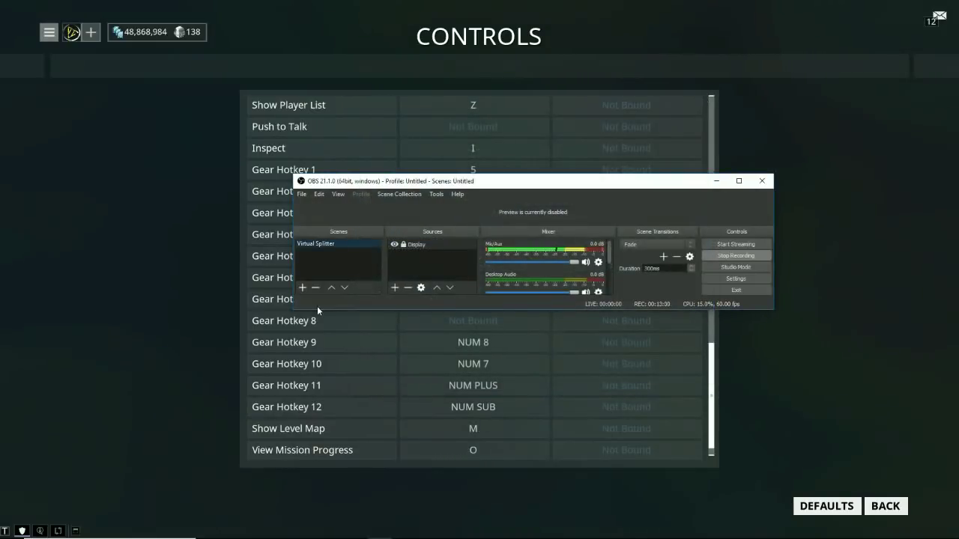
Inspect Advanced Audio Properties, with each audio source on its own track, then close it.
{"action": "left_click", "coordinate": [598, 263]}
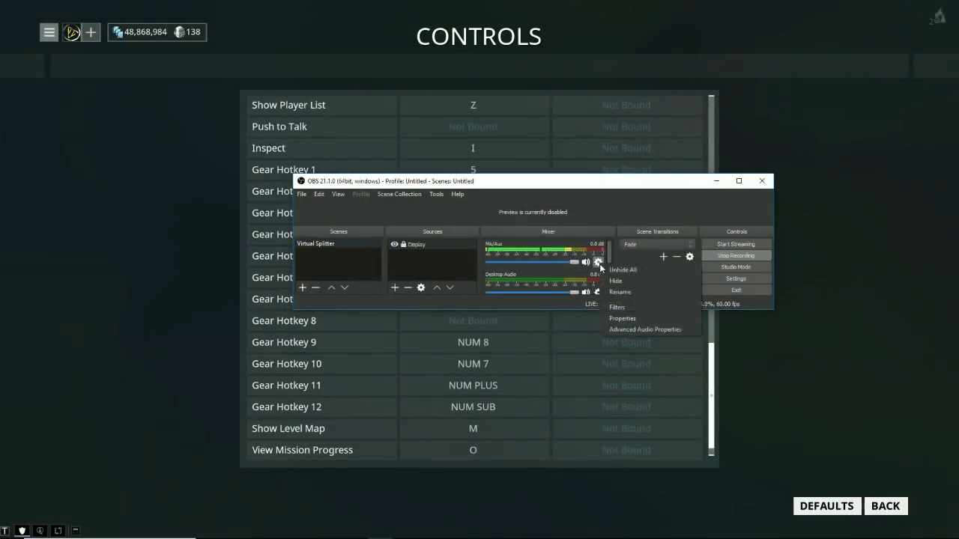
{"action": "left_click", "coordinate": [636, 330]}
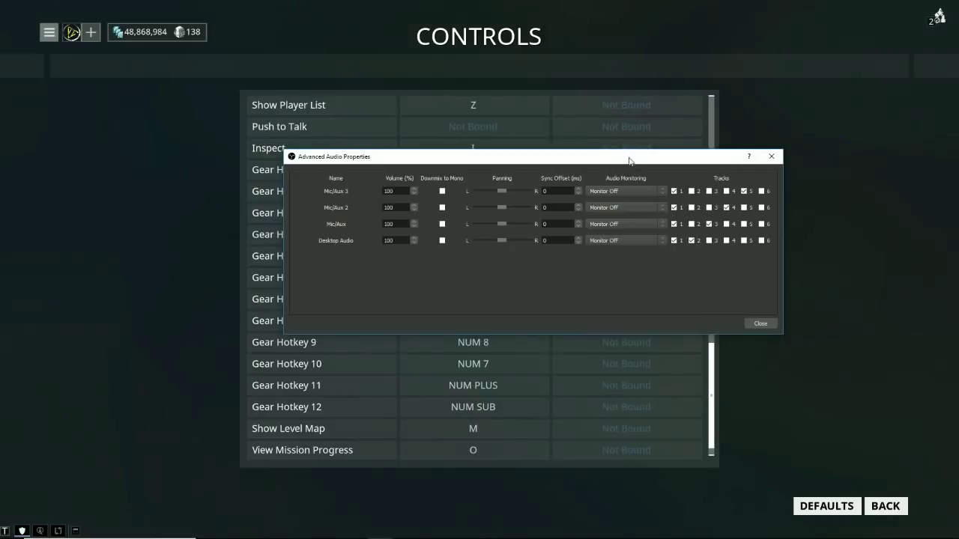
{"action": "left_click_drag", "start_coordinate": [629, 161], "coordinate": [573, 162]}
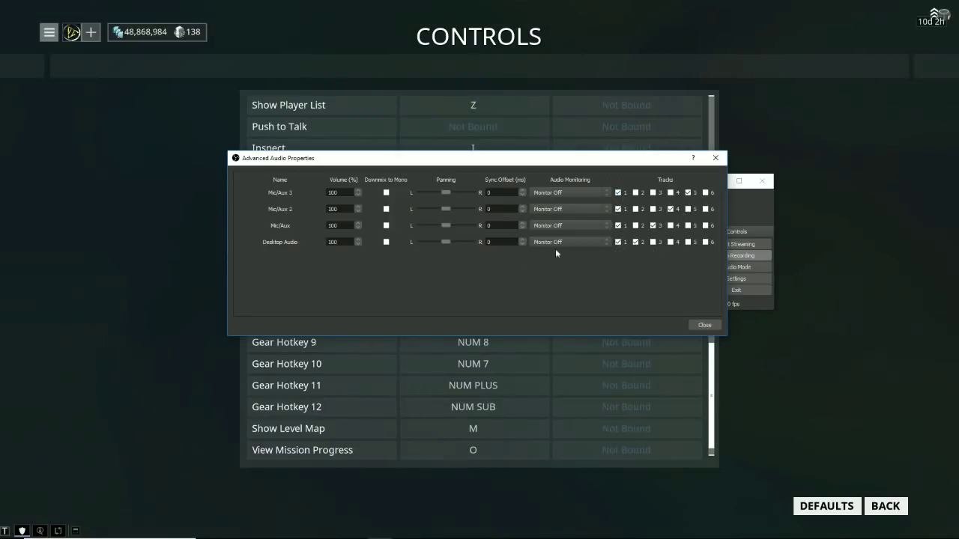
{"action": "left_click", "coordinate": [705, 324]}
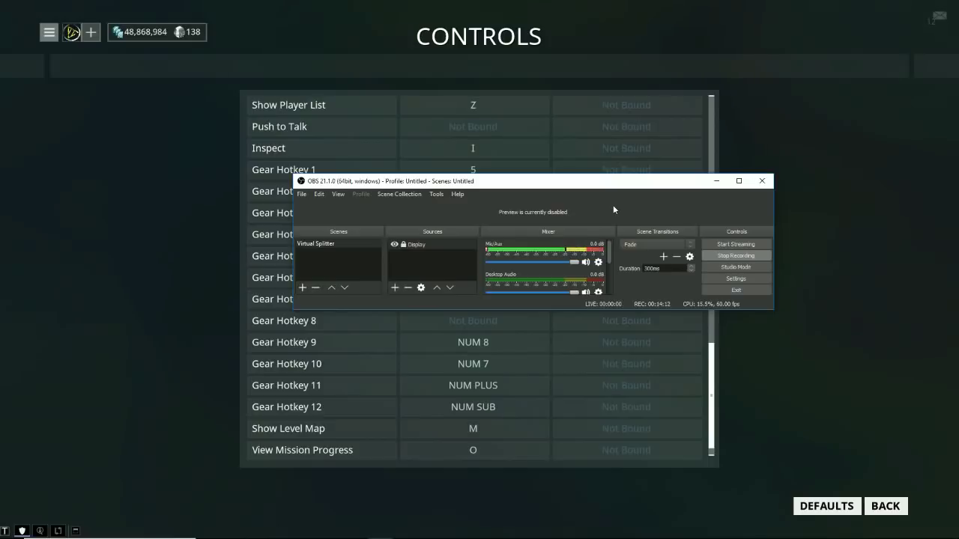
Hide OBS and bring the Warframe Footage folder to the screen centre.
{"action": "left_click_drag", "start_coordinate": [533, 181], "coordinate": [582, 169]}
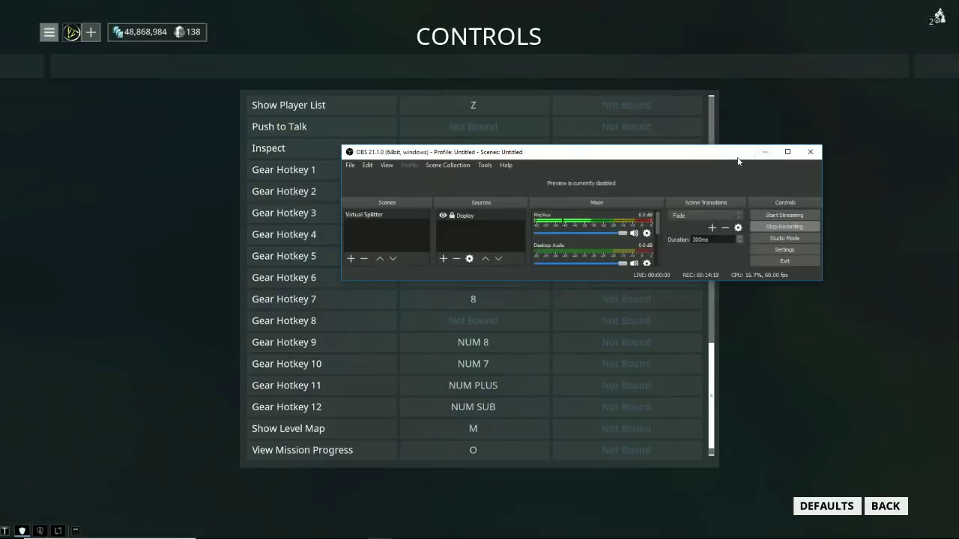
{"action": "left_click", "coordinate": [764, 152]}
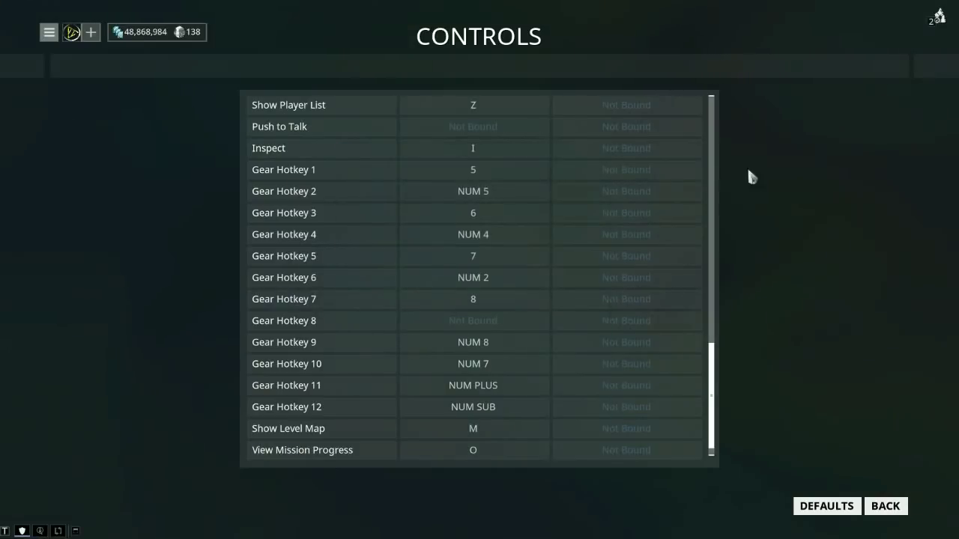
{"action": "key", "text": "alt+Tab"}
{"action": "left_click_drag", "start_coordinate": [689, 92], "coordinate": [497, 71]}
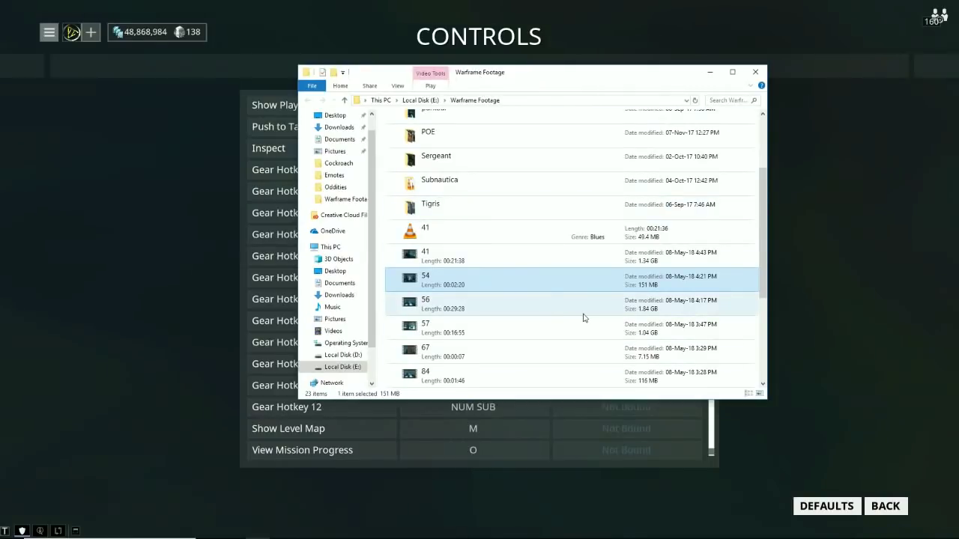
Open the Properties of video 54, cancelling an accidental rename.
{"action": "right_click", "coordinate": [439, 284]}
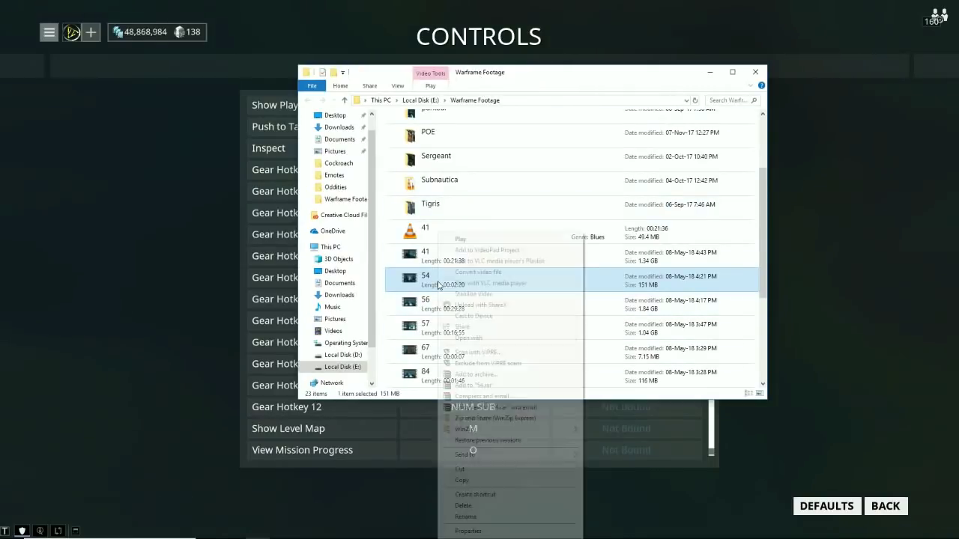
{"action": "left_click", "coordinate": [621, 278]}
{"action": "key", "text": "Escape"}
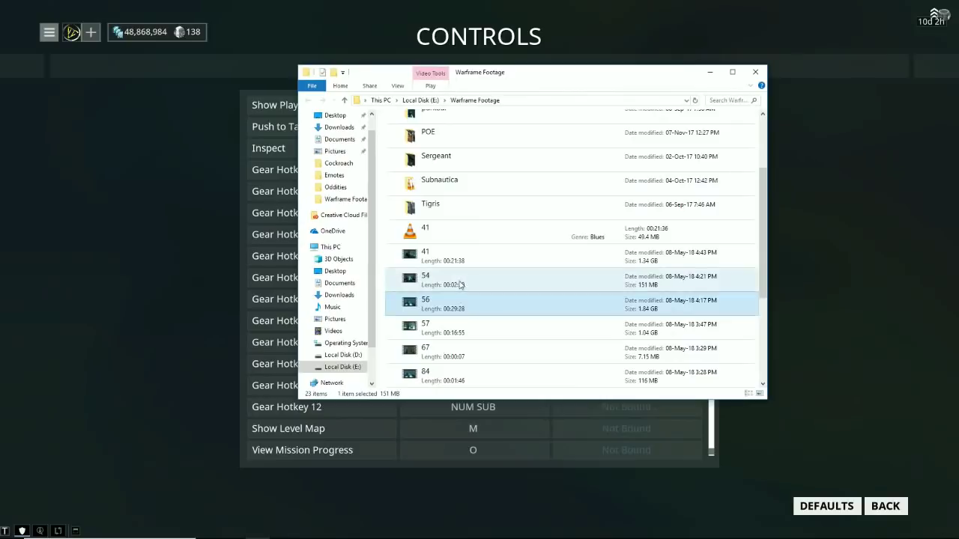
{"action": "right_click", "coordinate": [473, 288]}
{"action": "left_click", "coordinate": [513, 531]}
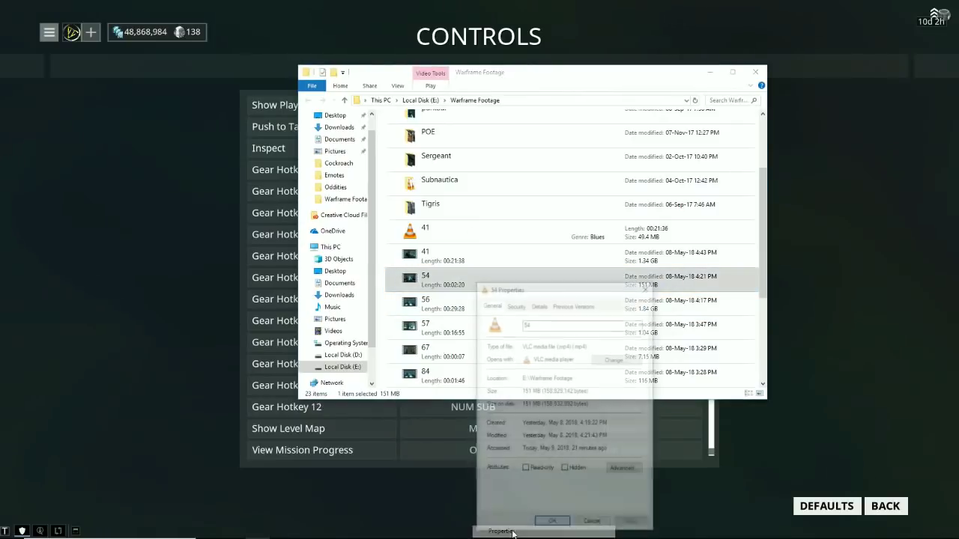
Check video 54's details: 1920 × 1080 frame size at 60 fps, then close.
{"action": "left_click_drag", "start_coordinate": [530, 290], "coordinate": [501, 164]}
{"action": "left_click", "coordinate": [510, 177]}
{"action": "left_click", "coordinate": [533, 281]}
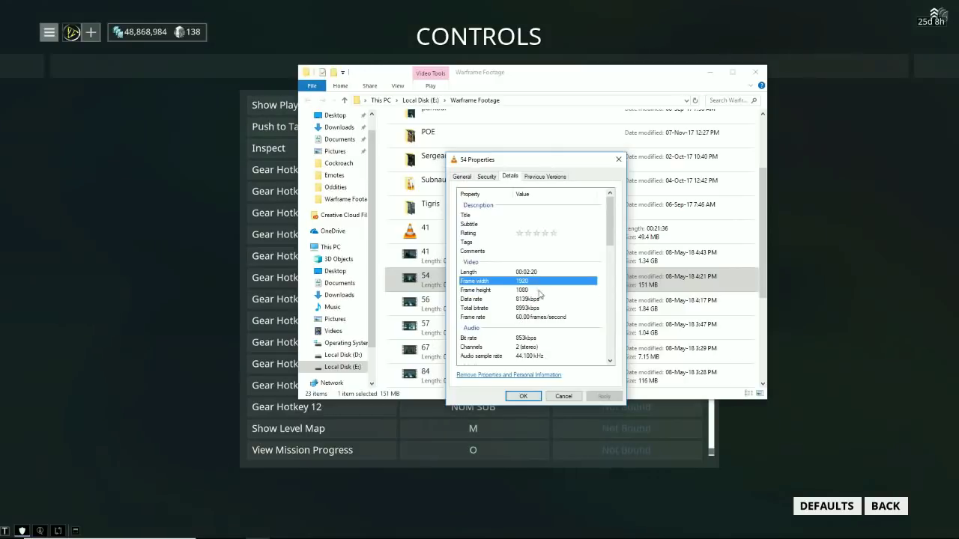
{"action": "left_click", "coordinate": [550, 318]}
{"action": "left_click", "coordinate": [537, 291]}
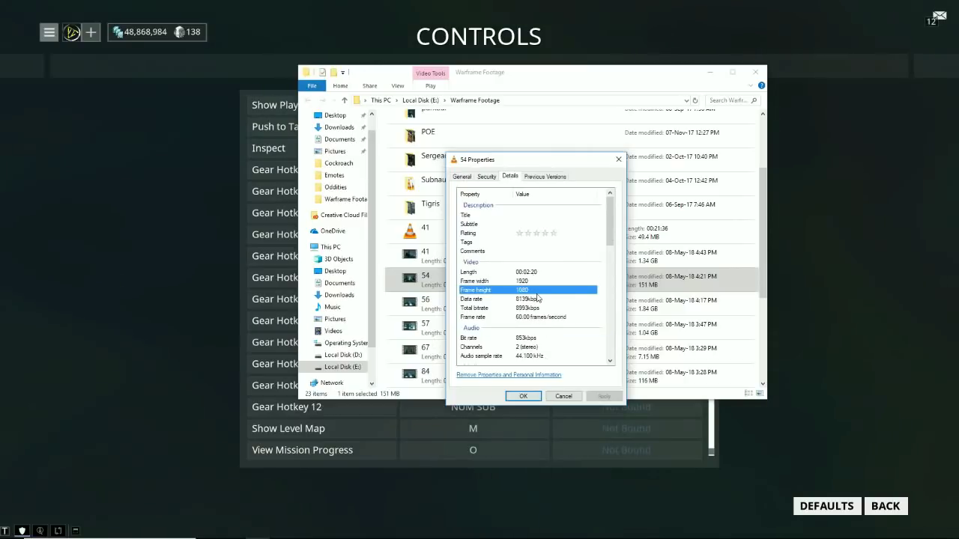
{"action": "left_click", "coordinate": [539, 281]}
{"action": "left_click", "coordinate": [619, 158]}
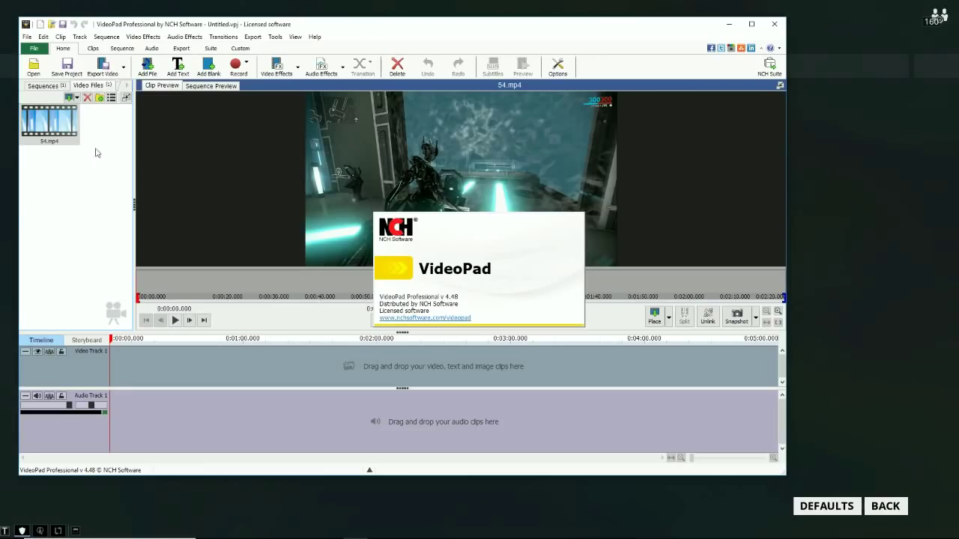
Put 54.mp4 on Video Track 1, preview it, and start a Video File export.
{"action": "left_click_drag", "start_coordinate": [72, 135], "coordinate": [172, 371]}
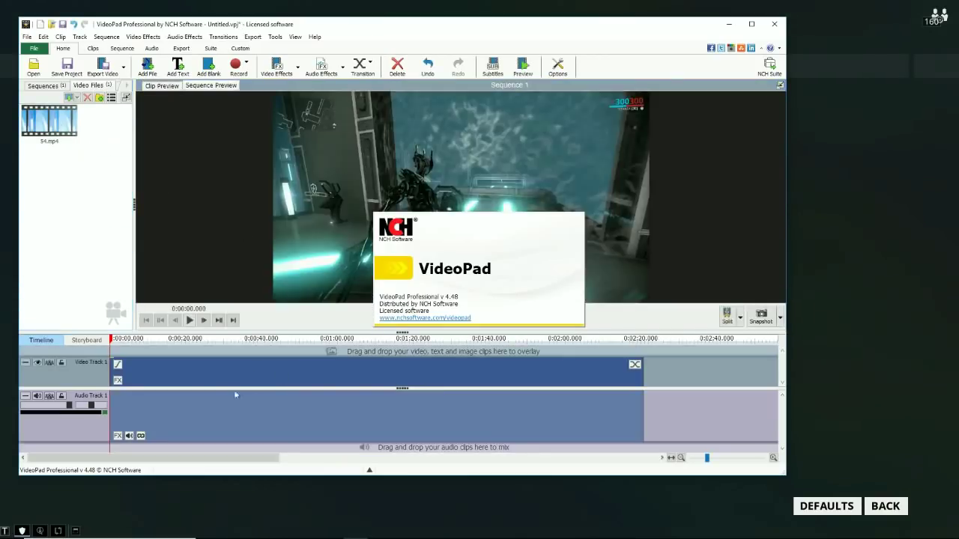
{"action": "left_click", "coordinate": [192, 371]}
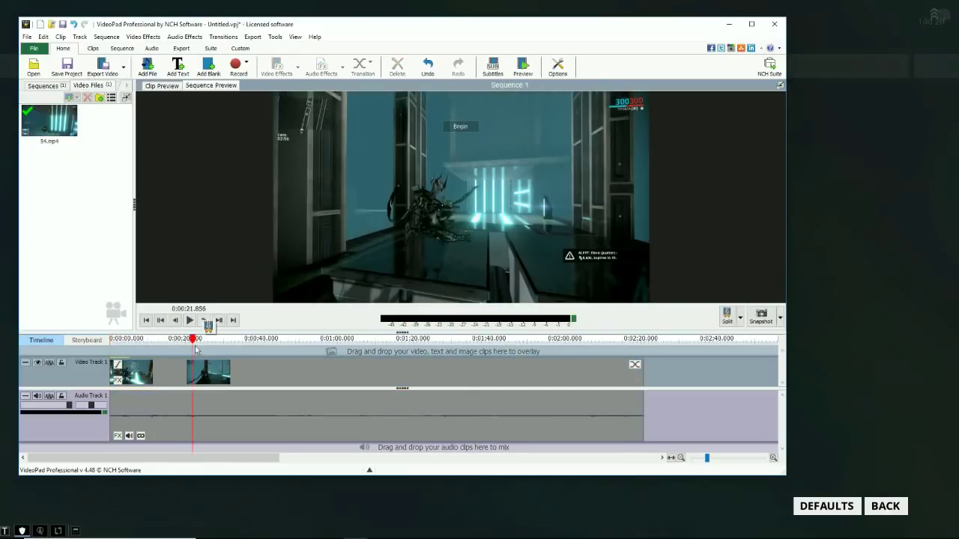
{"action": "left_click_drag", "start_coordinate": [208, 347], "coordinate": [604, 347]}
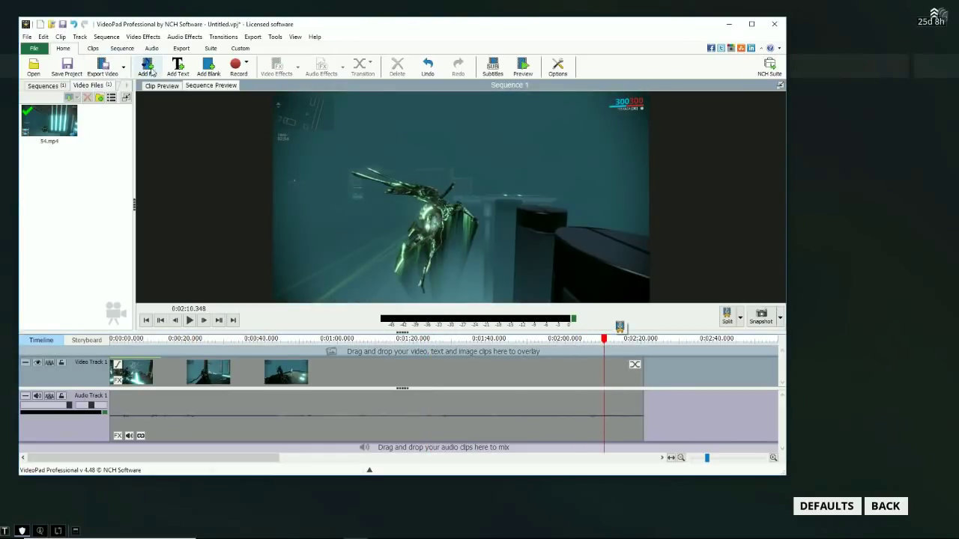
{"action": "left_click", "coordinate": [102, 66]}
{"action": "left_click", "coordinate": [334, 216]}
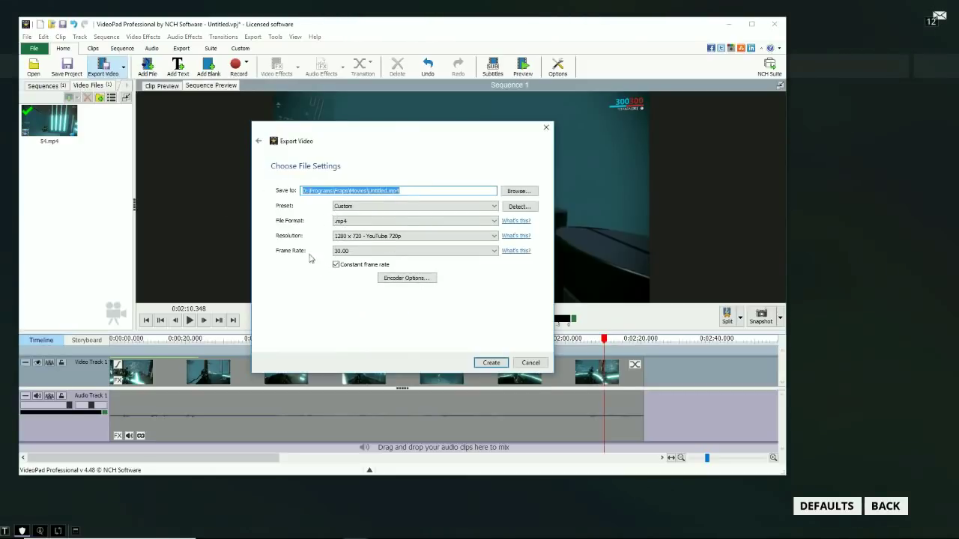
Confirm the export resolution 1280 x 720 and frame rate 30.00.
{"action": "left_click", "coordinate": [381, 237]}
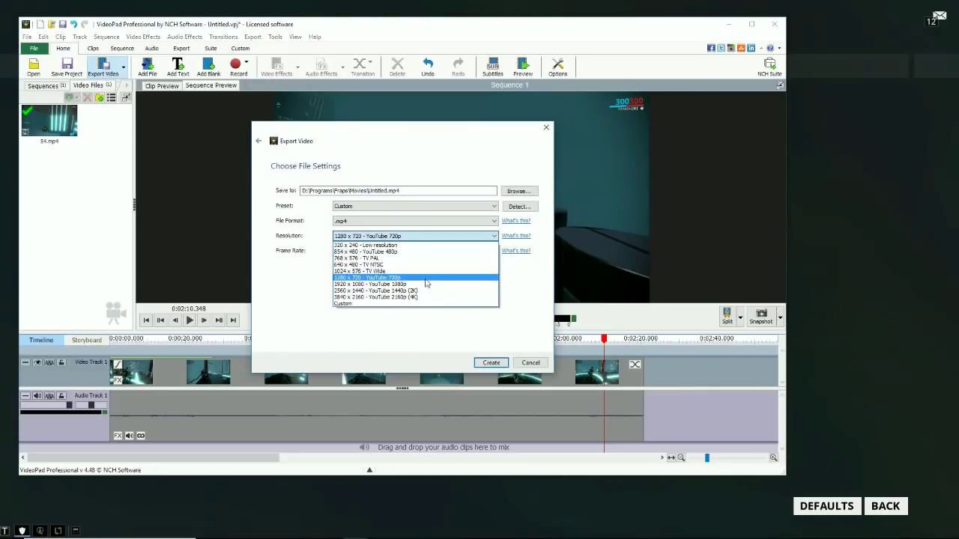
{"action": "left_click", "coordinate": [424, 278]}
{"action": "left_click", "coordinate": [389, 250]}
{"action": "left_click", "coordinate": [366, 274]}
{"action": "left_click", "coordinate": [385, 237]}
{"action": "left_click", "coordinate": [386, 238]}
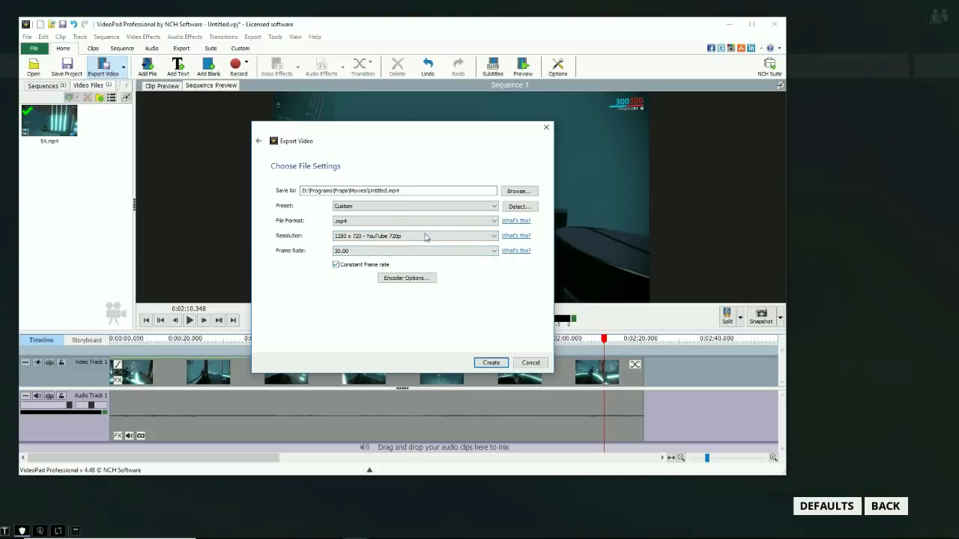
{"action": "left_click", "coordinate": [425, 236]}
{"action": "left_click", "coordinate": [465, 325]}
{"action": "left_click", "coordinate": [414, 251]}
{"action": "left_click", "coordinate": [514, 325]}
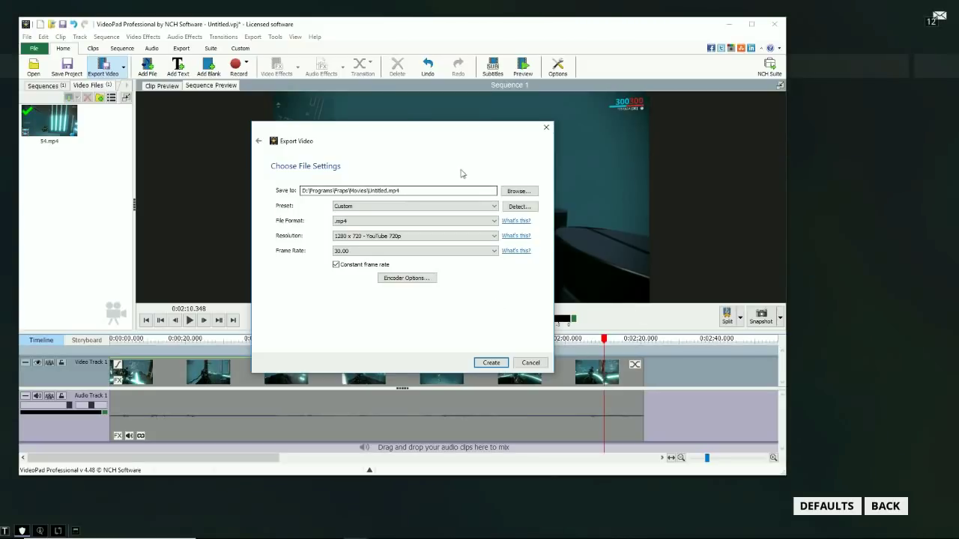
Cancel the video export and close VideoPad.
{"action": "left_click_drag", "start_coordinate": [450, 131], "coordinate": [677, 100]}
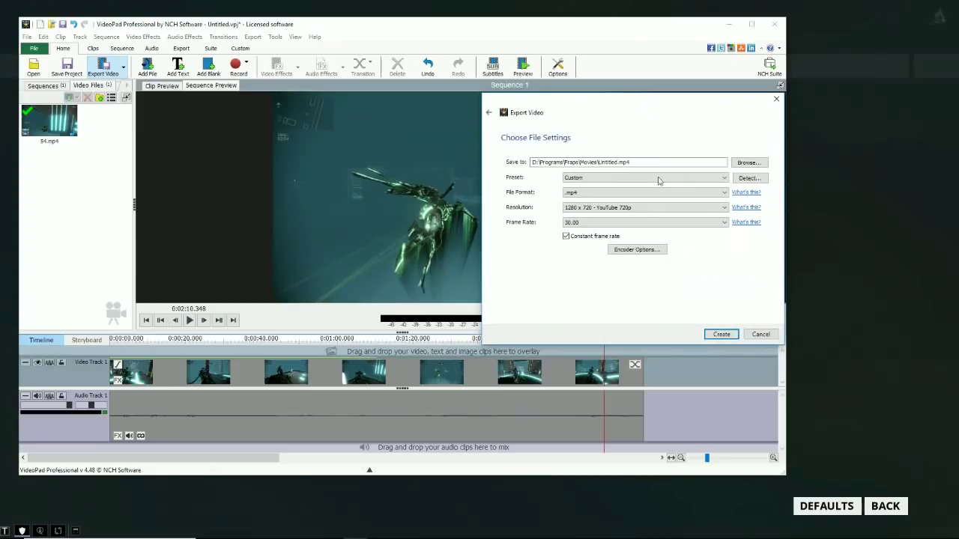
{"action": "left_click", "coordinate": [750, 335]}
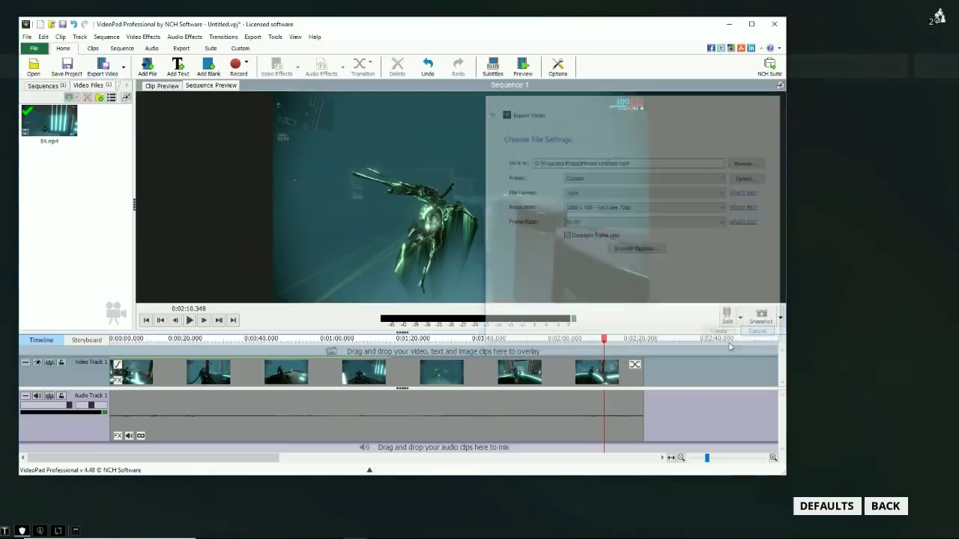
{"action": "left_click_drag", "start_coordinate": [328, 17], "coordinate": [350, 18]}
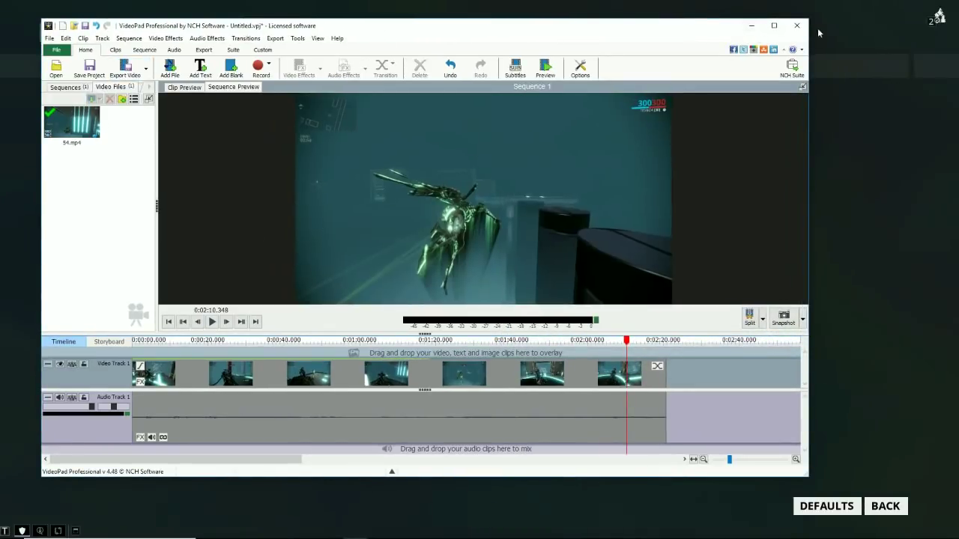
{"action": "left_click", "coordinate": [796, 26]}
Discard VideoPad's project changes, then exit Warframe's key bindings and Options back to the game.
{"action": "left_click", "coordinate": [449, 255]}
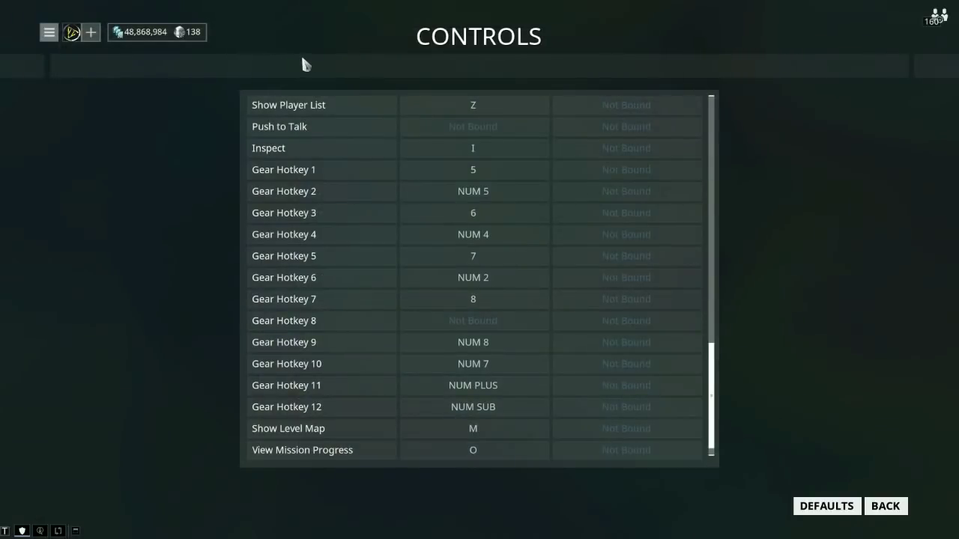
{"action": "key", "text": "Escape"}
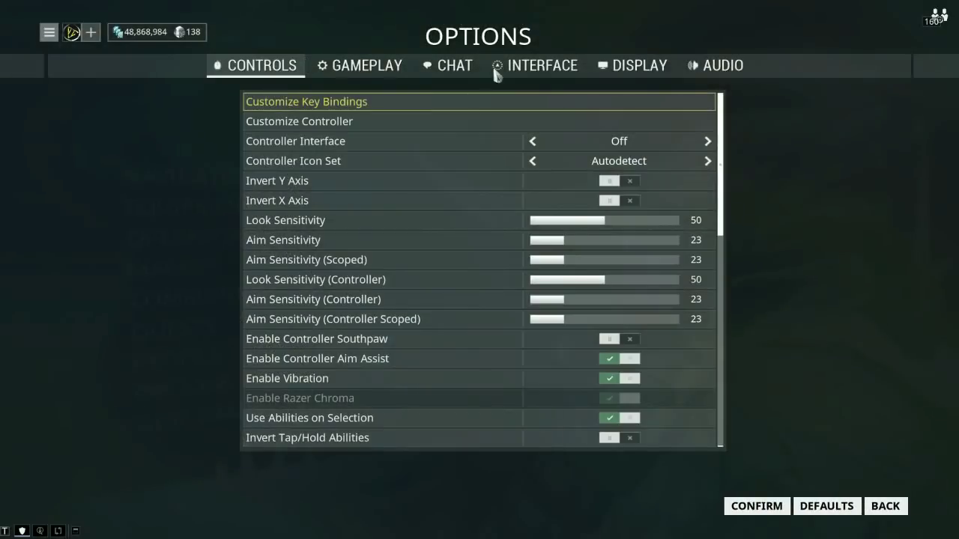
{"action": "scroll", "coordinate": [456, 199], "scroll_direction": "down", "scroll_amount": 3}
{"action": "scroll", "coordinate": [448, 199], "scroll_direction": "up", "scroll_amount": 3}
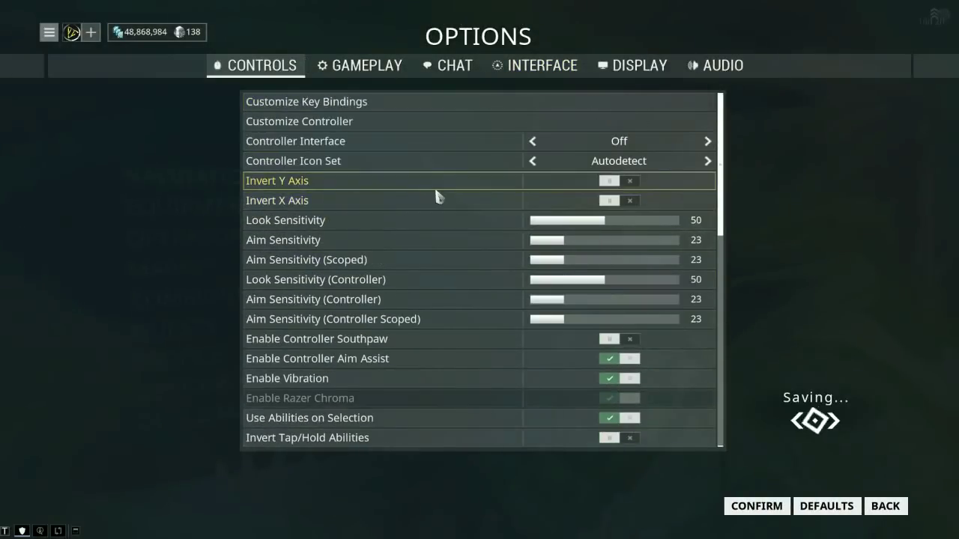
{"action": "key", "text": "Escape"}
{"action": "key", "text": "Escape"}
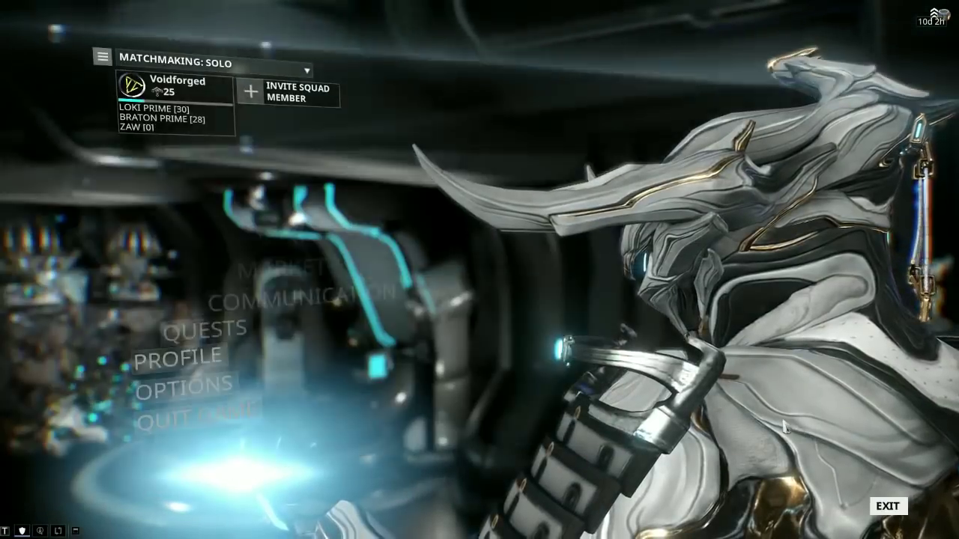